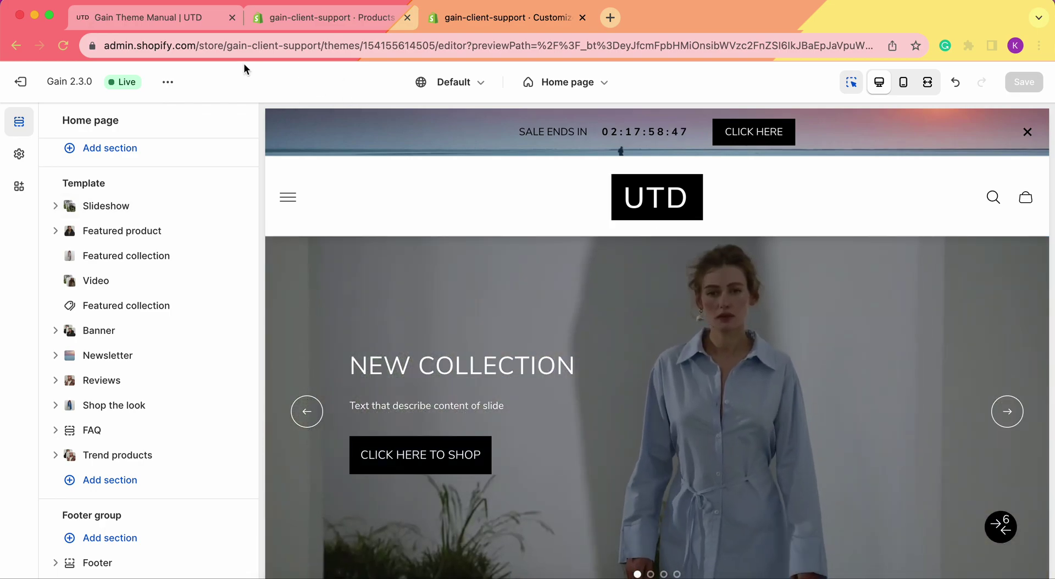
Step: Open the default product template and browse the sections that can be added to it
click(565, 89)
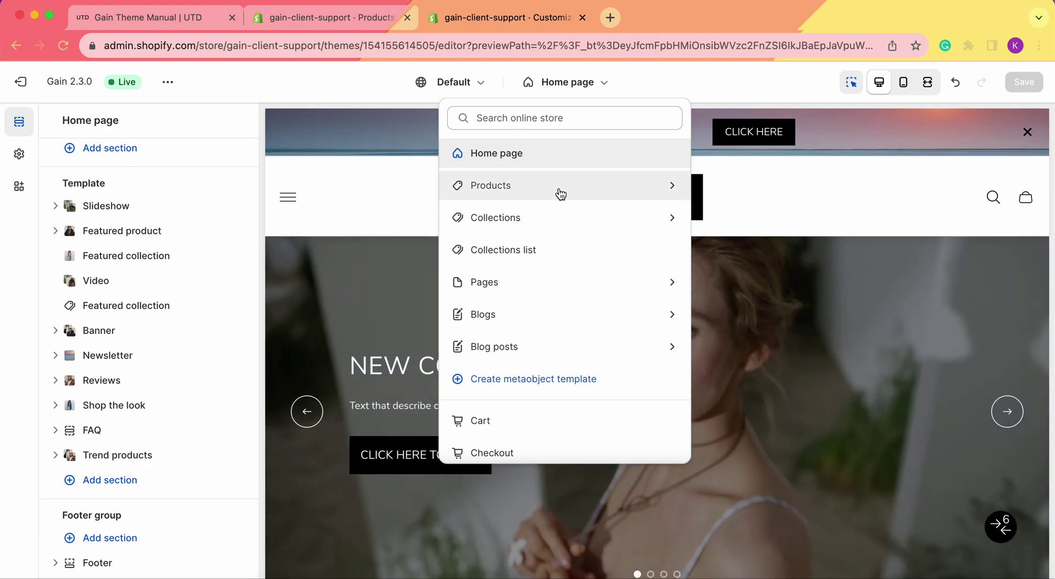
click(559, 189)
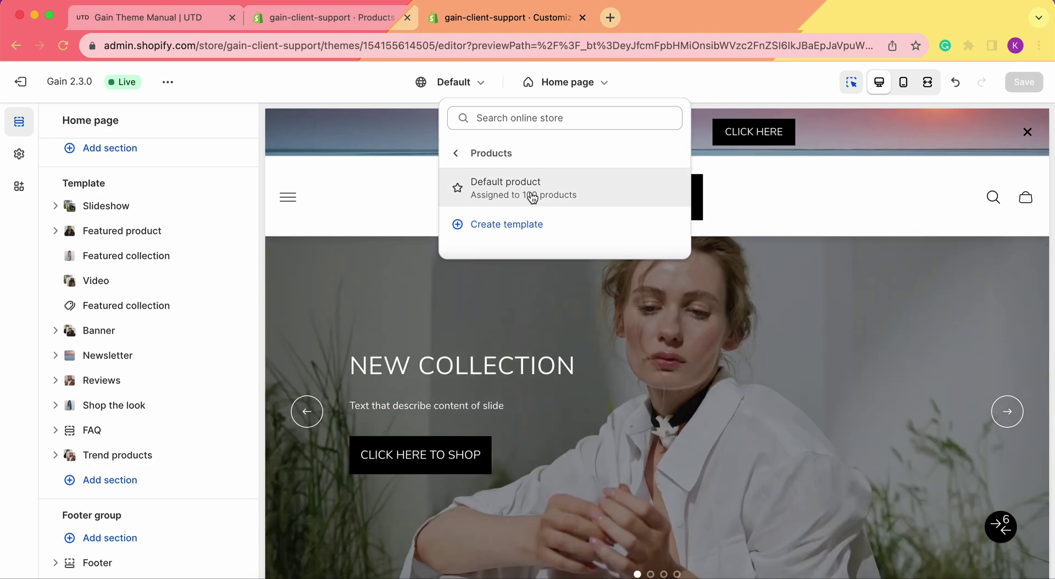
click(532, 189)
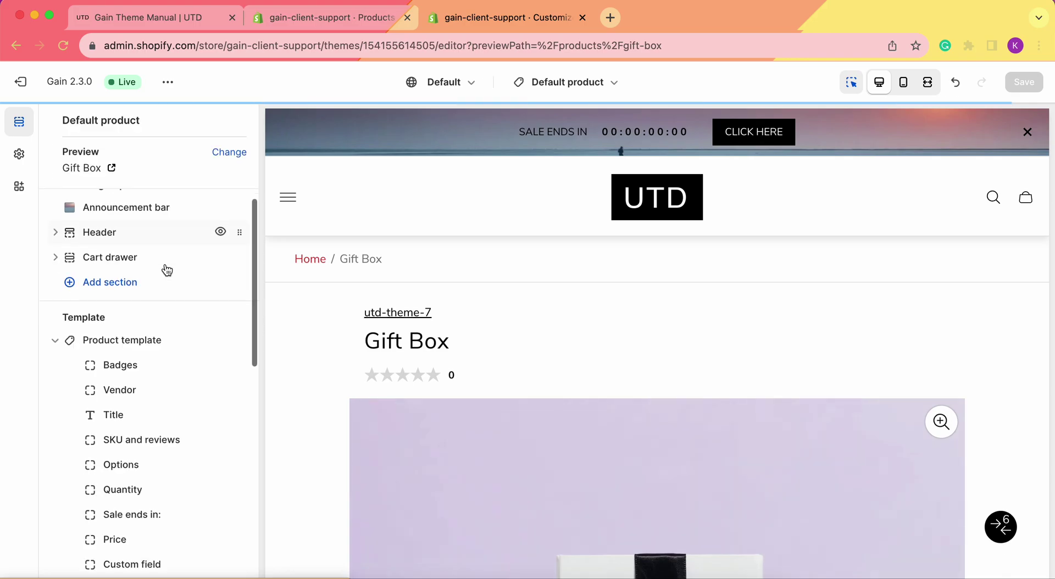
scroll(165, 269, down, 10)
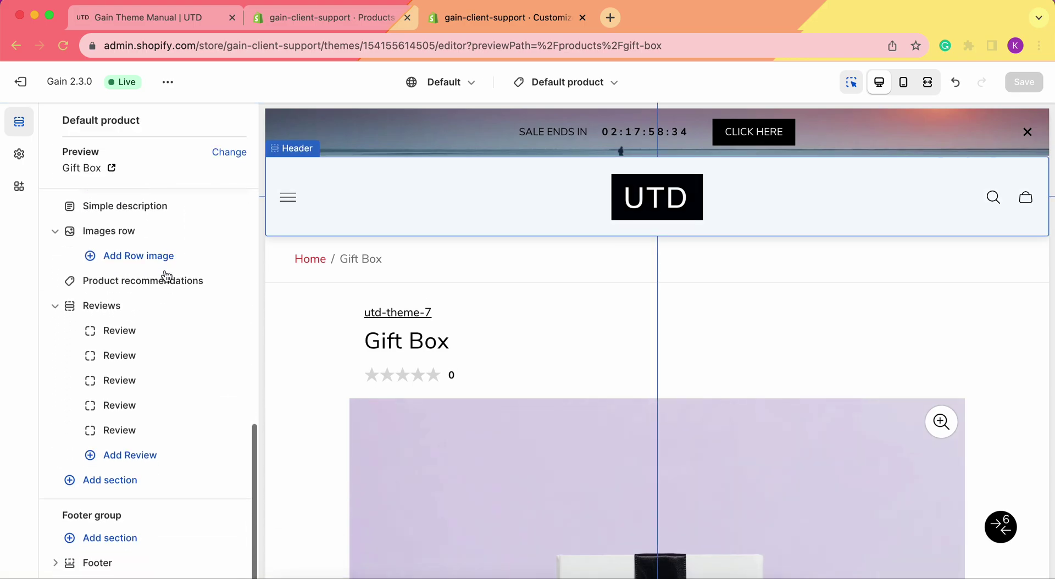
click(122, 479)
scroll(330, 330, down, 1)
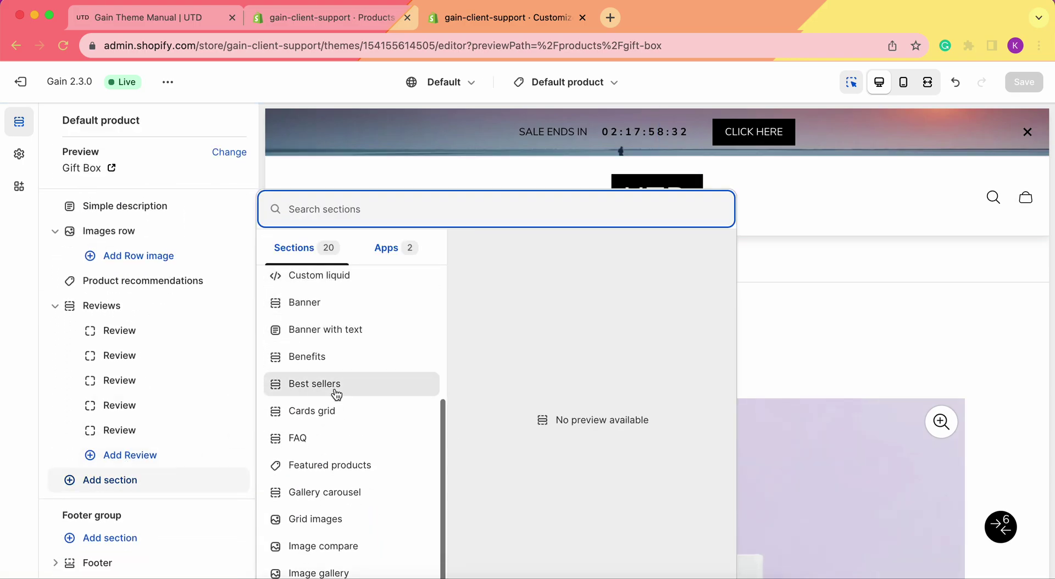
Step: Switch back to the home page and add a Best sellers section after Trend products
click(561, 88)
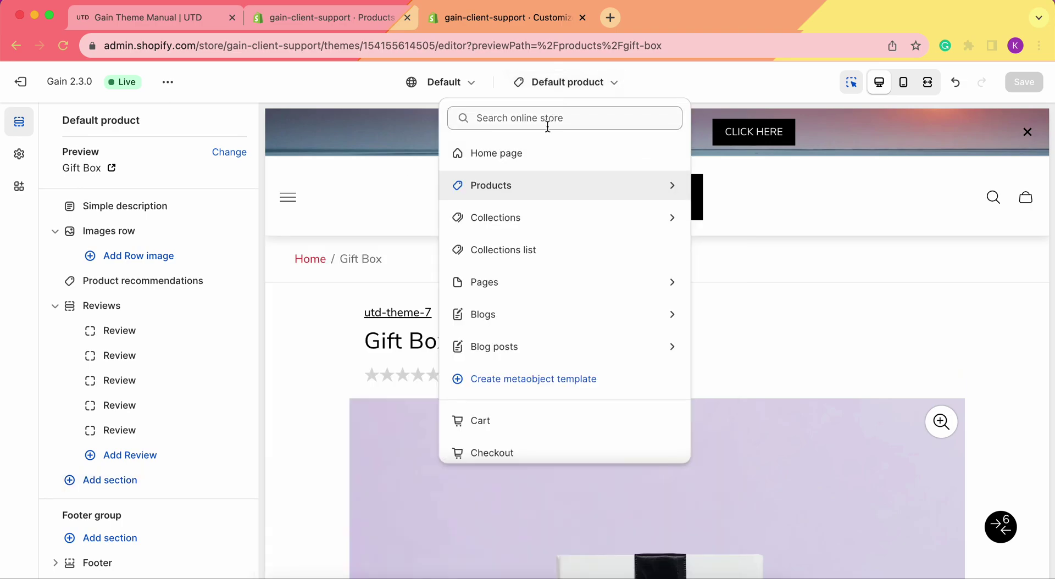
click(537, 157)
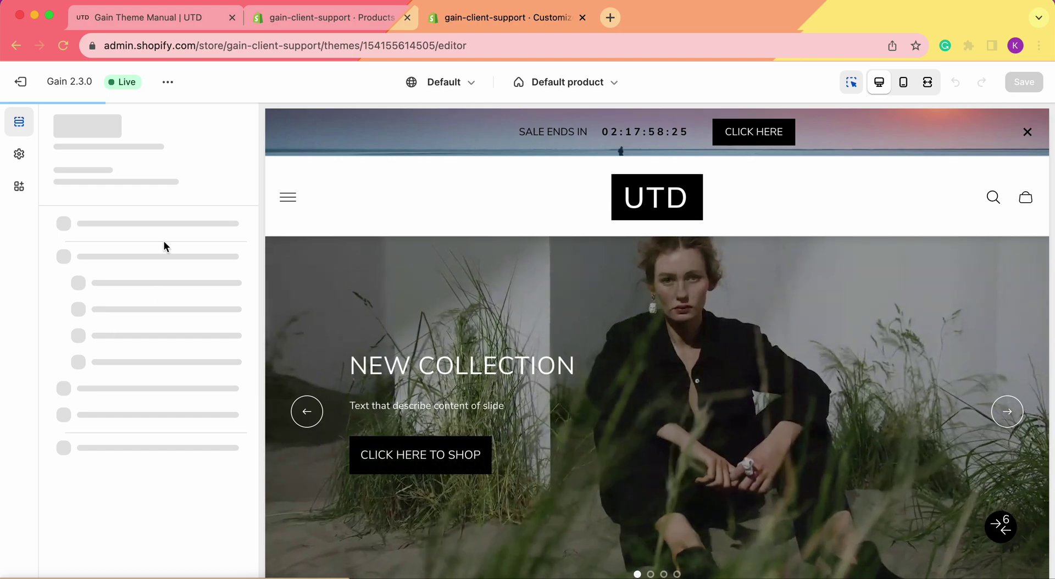
scroll(157, 330, down, 10)
scroll(157, 377, down, 10)
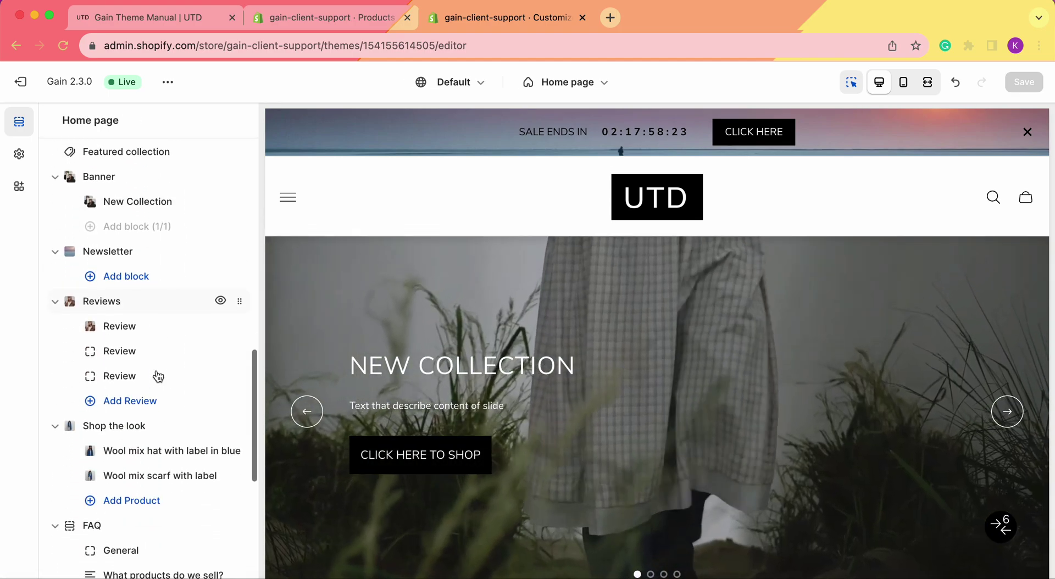
scroll(158, 376, down, 1)
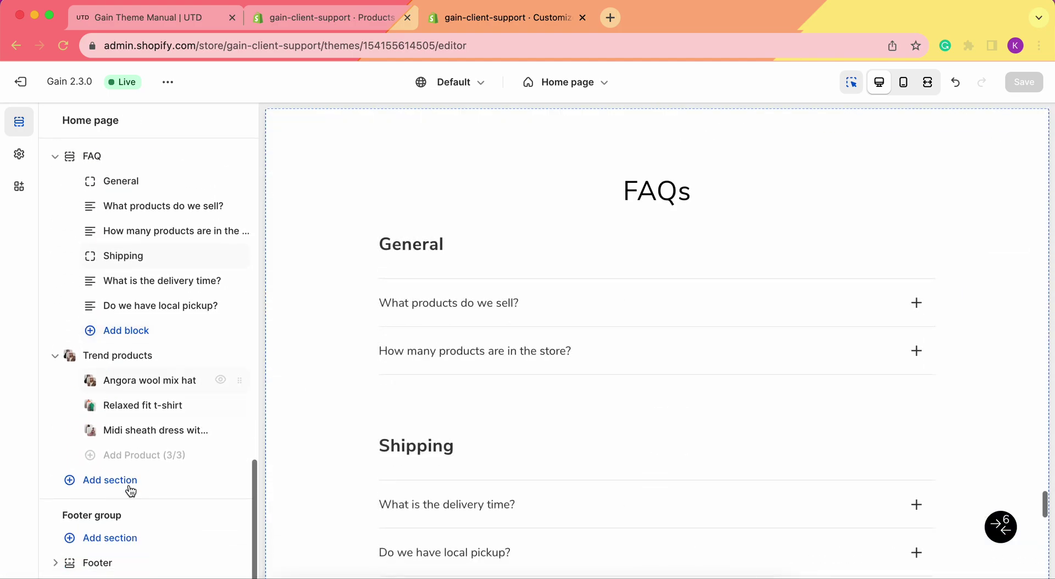
click(127, 487)
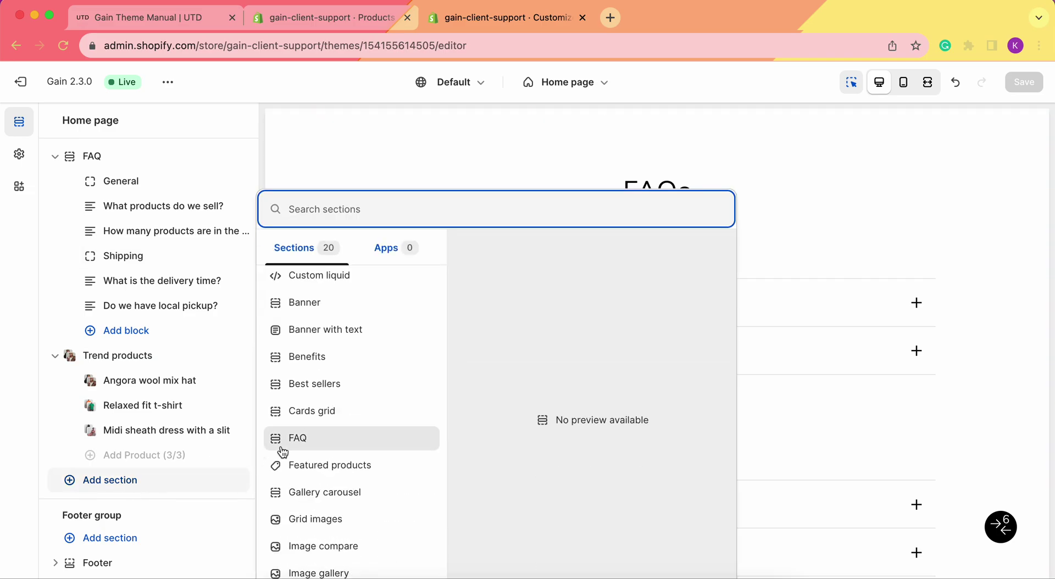
click(342, 384)
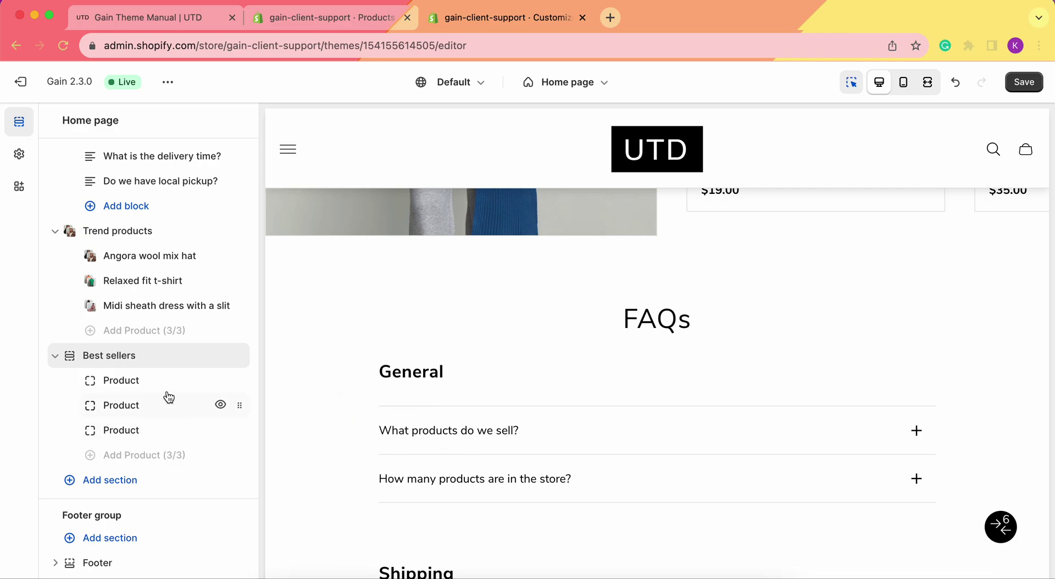
Step: Open the Best sellers section's settings and change its label to "Best sellers"
mouse_move(142, 370)
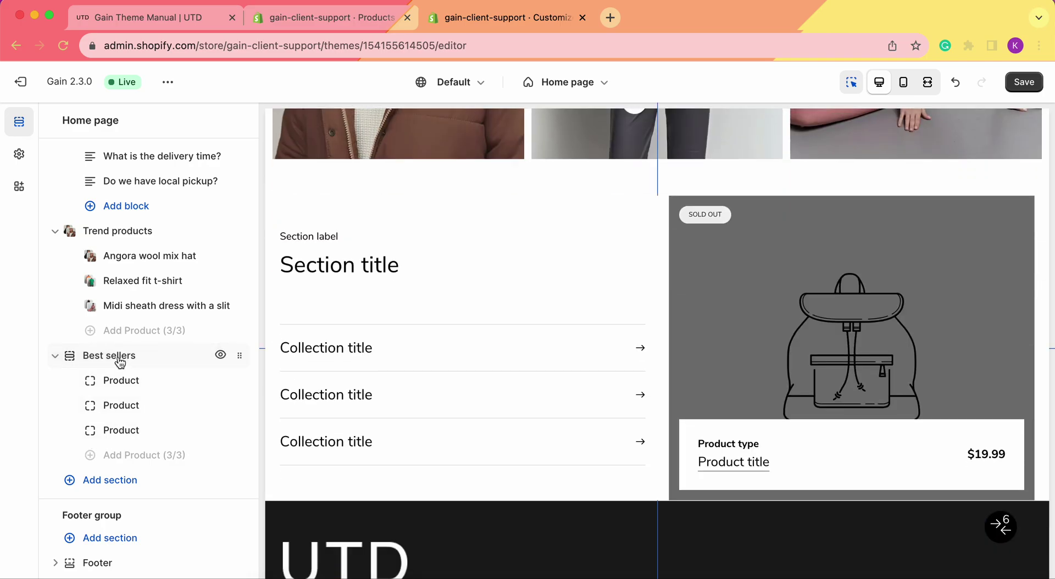
click(120, 357)
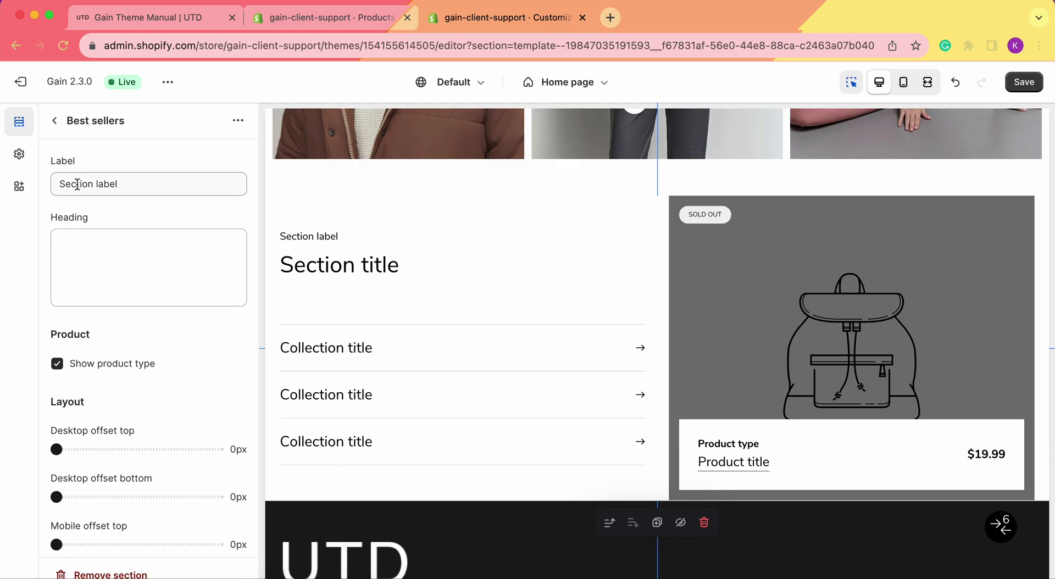
click(101, 181)
click(132, 262)
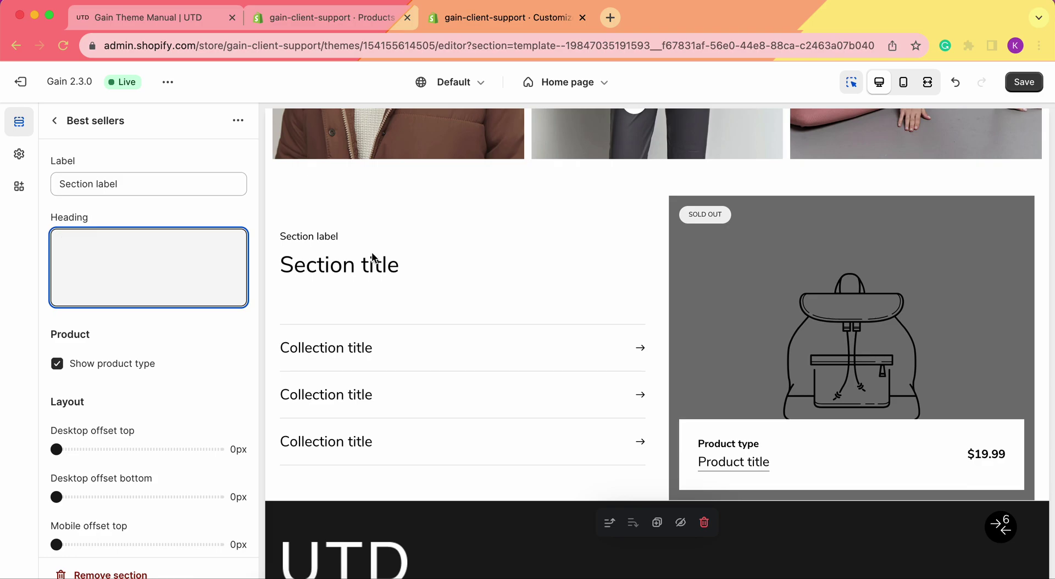
triple_click(170, 179)
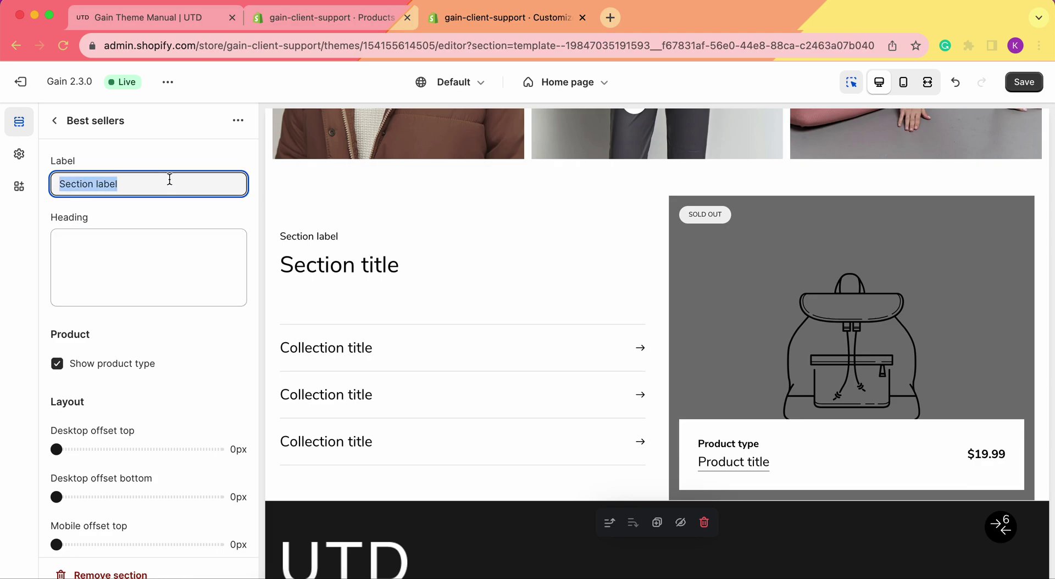
text(Best sellers)
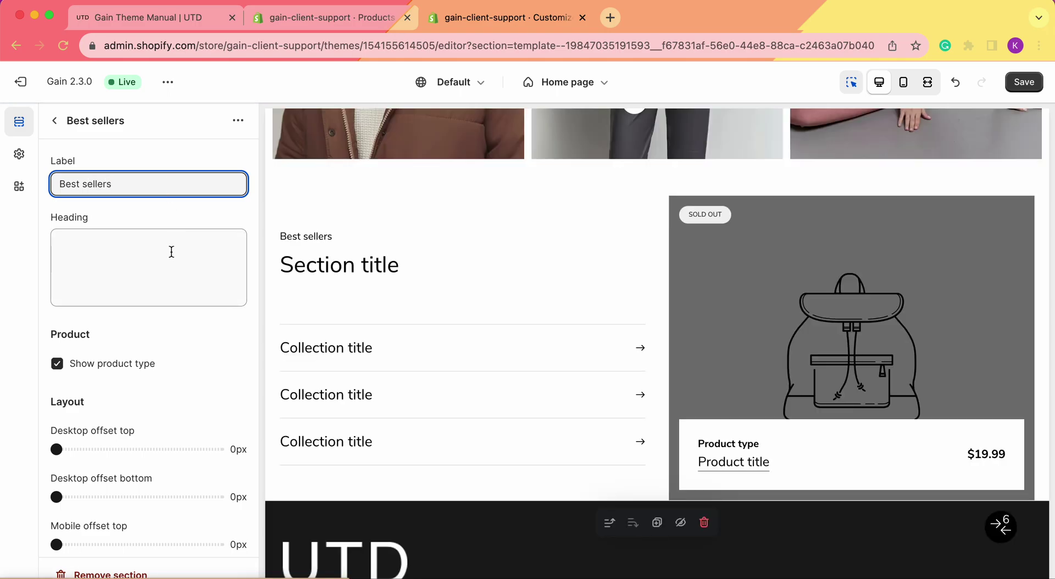
Step: Set the Best sellers section's heading to "Explore our best collections"
click(172, 252)
text(Explor)
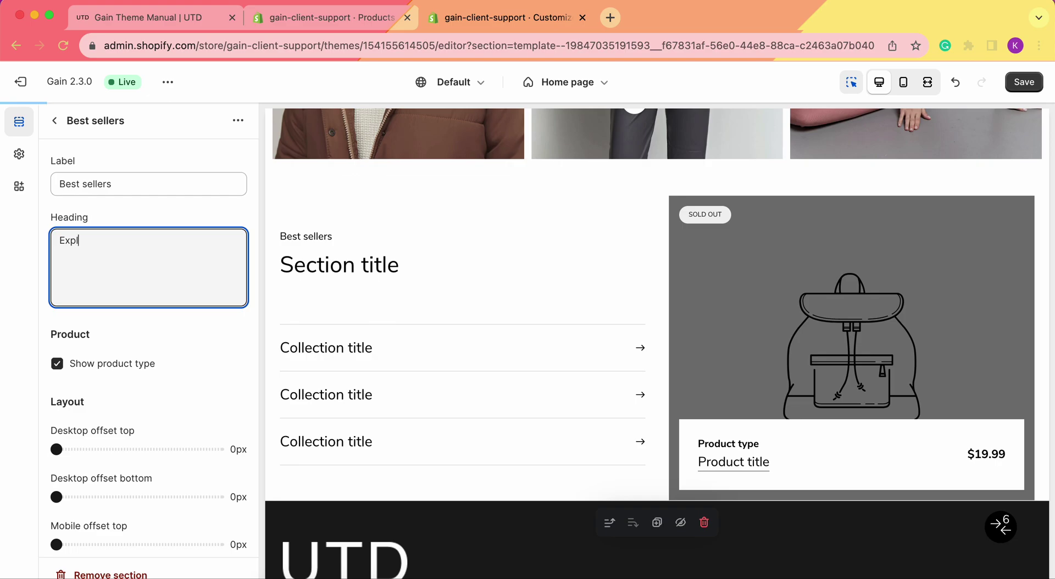
text(e our best collections)
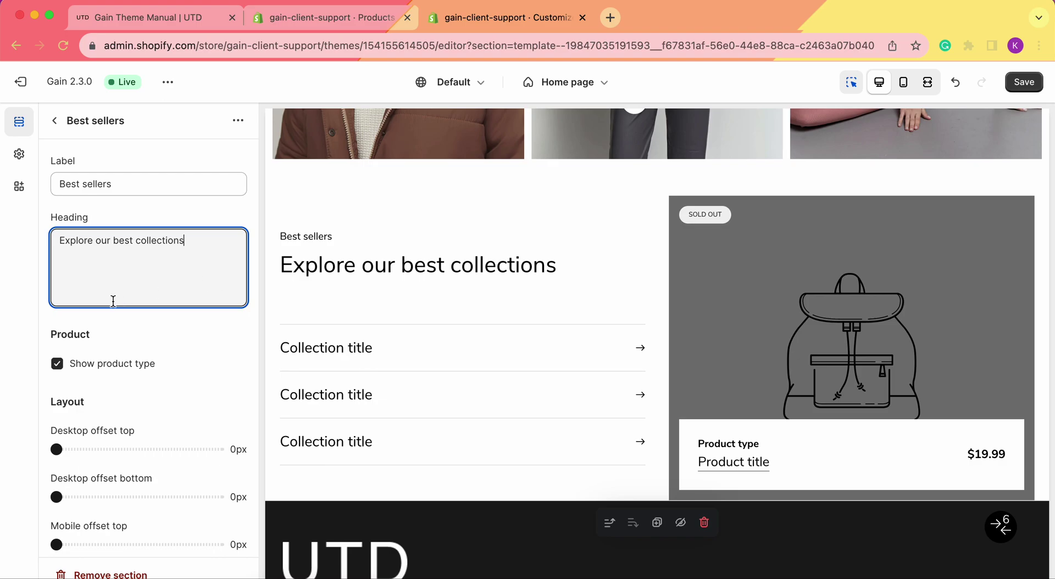
Step: Hide the product type in the Best sellers section, and show it again
scroll(113, 301, down, 2)
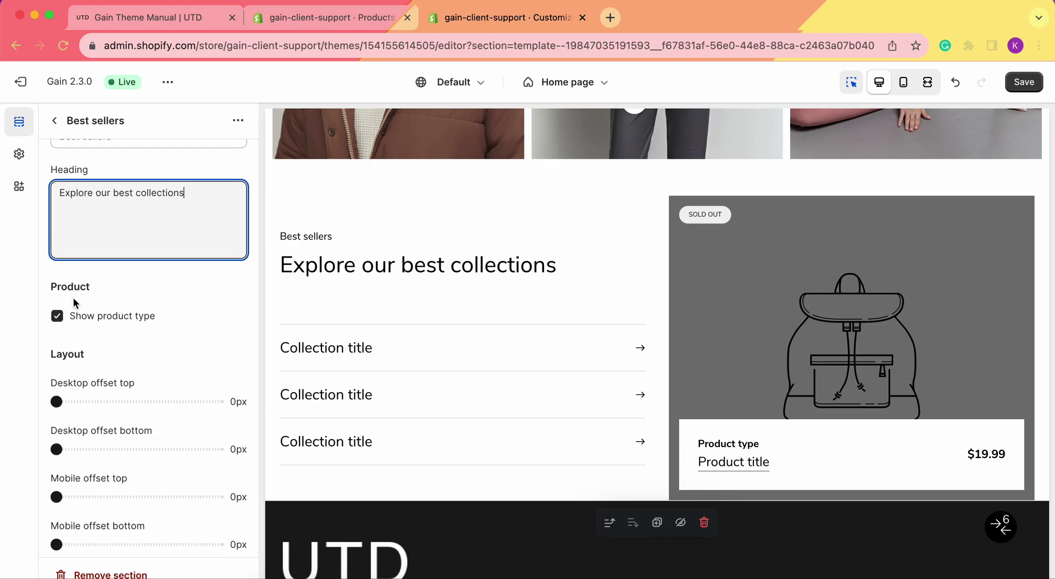
scroll(80, 309, down, 1)
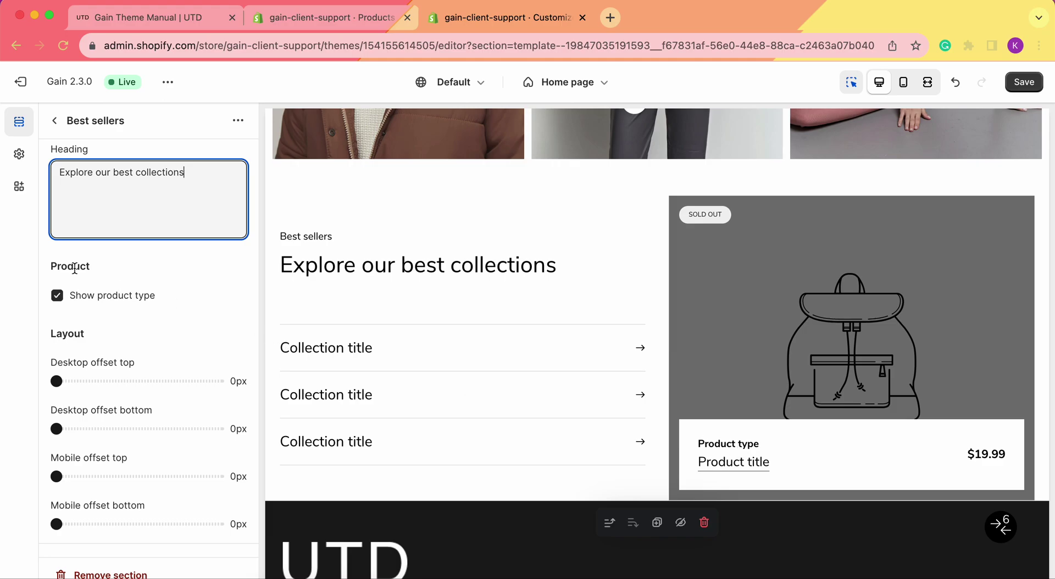
click(80, 300)
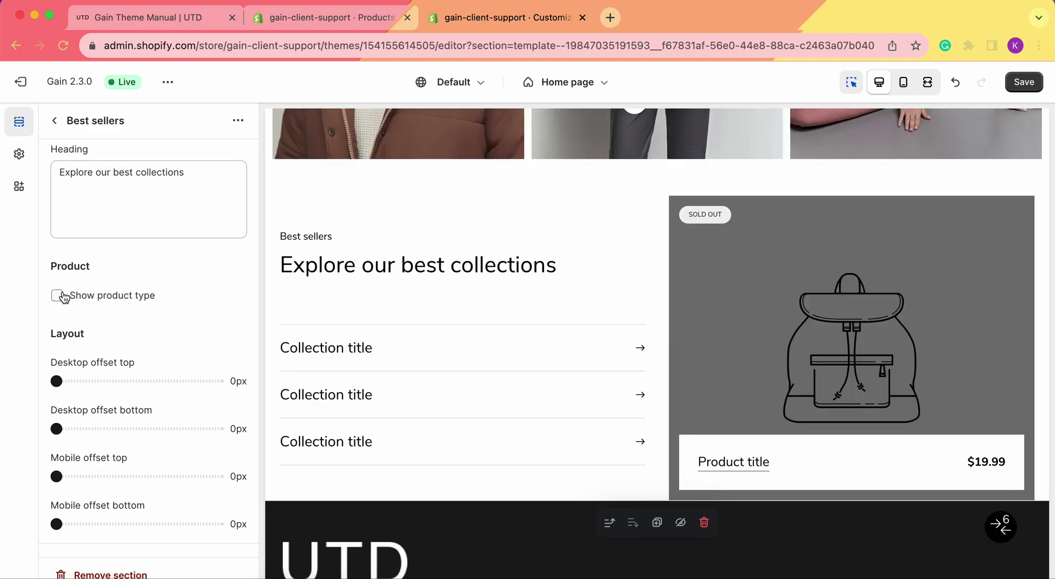
click(83, 302)
Step: Set the Best sellers section's desktop bottom offset to 41 px
scroll(127, 341, down, 2)
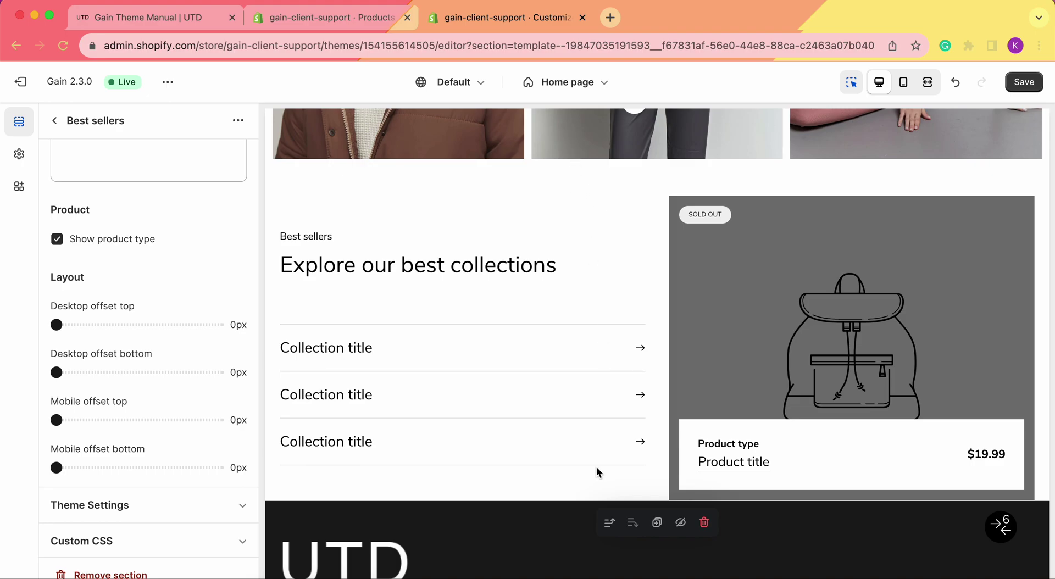
scroll(597, 472, down, 3)
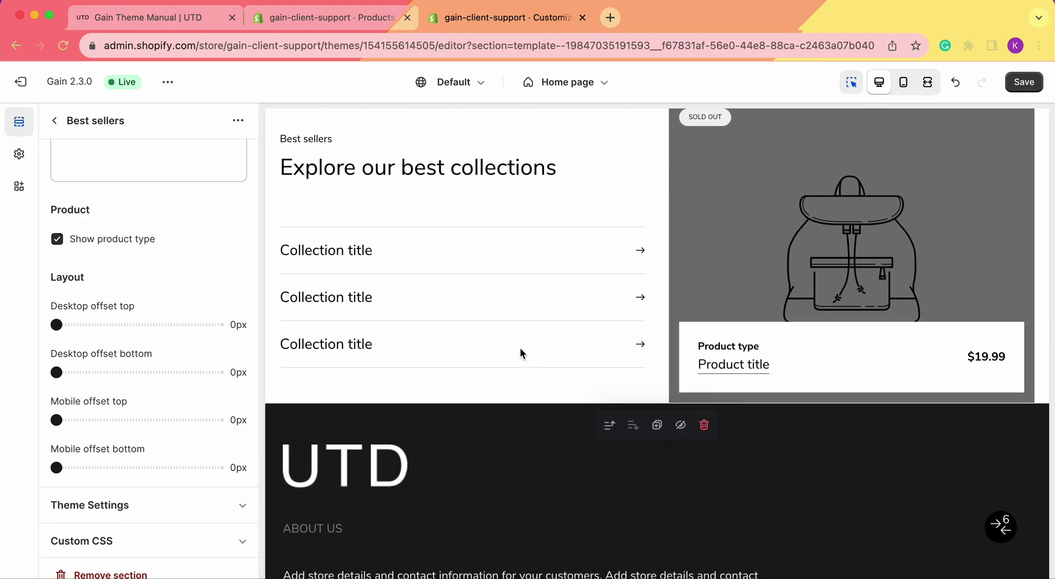
scroll(520, 353, up, 1)
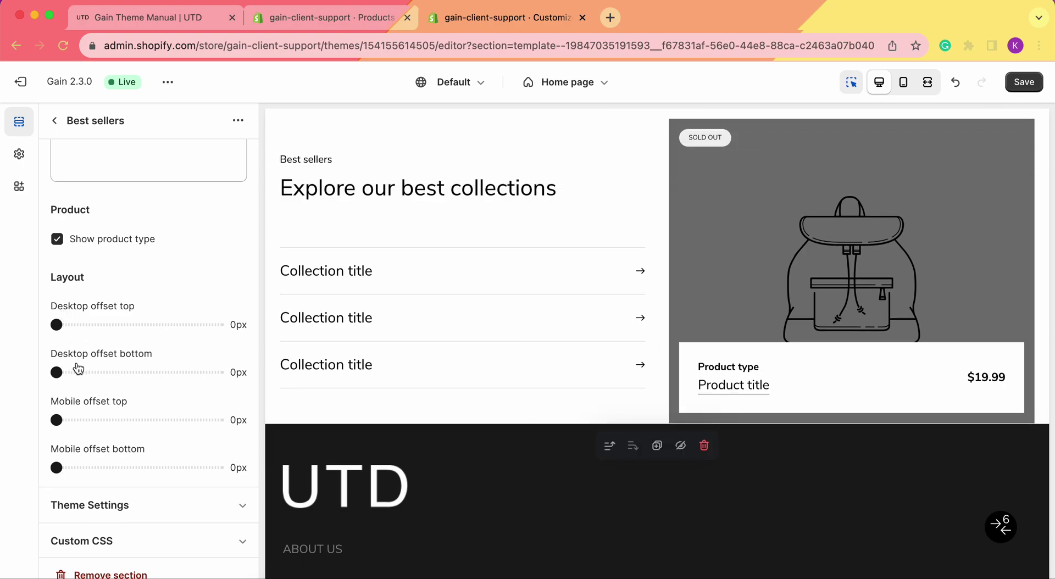
drag(60, 372, 120, 372)
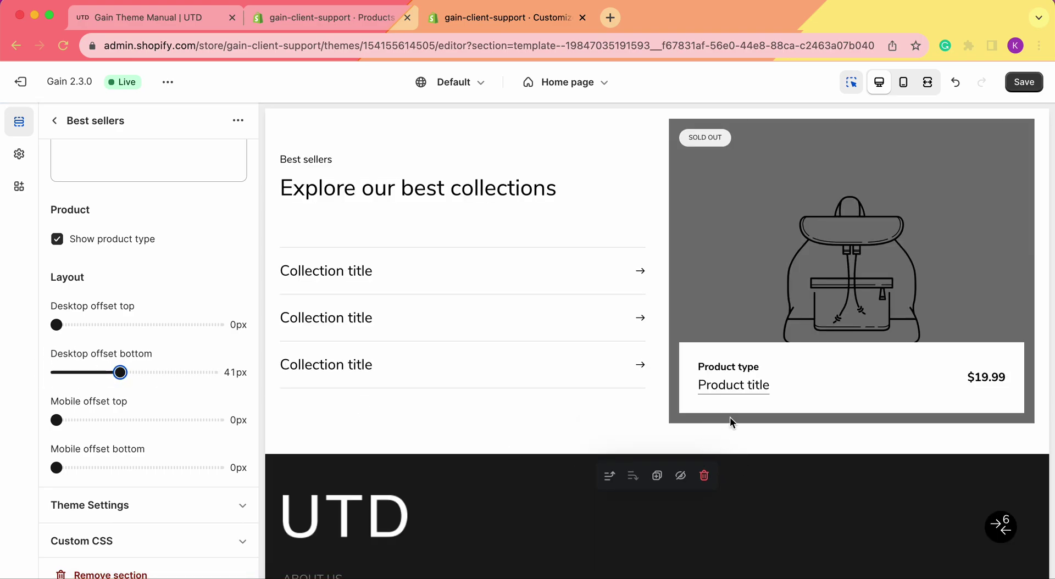
scroll(131, 340, down, 1)
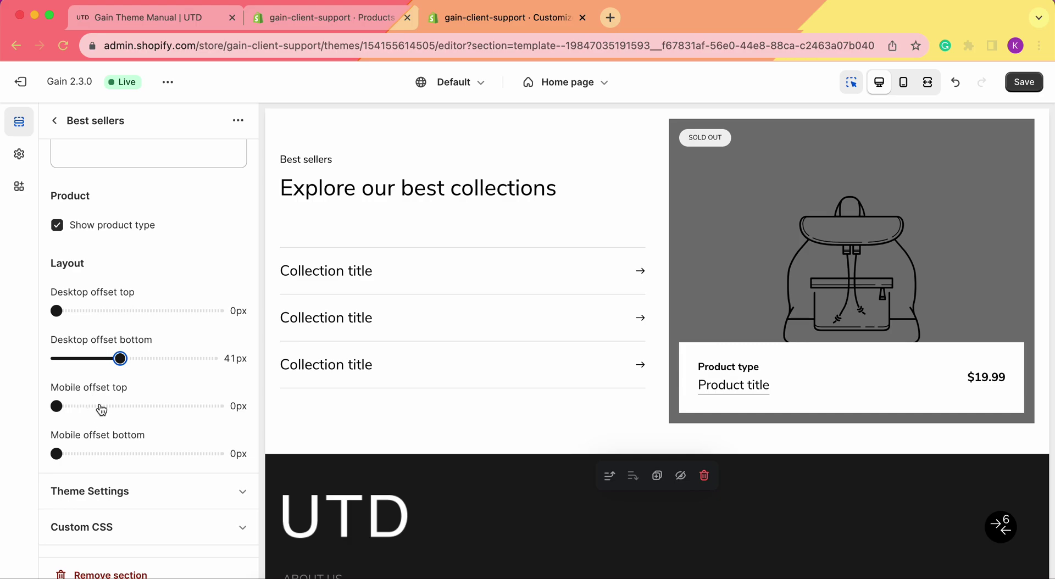
Step: In the section's theme settings, turn quick view off and back on, and turn the currency code on and back off
scroll(162, 325, up, 3)
scroll(161, 470, down, 3)
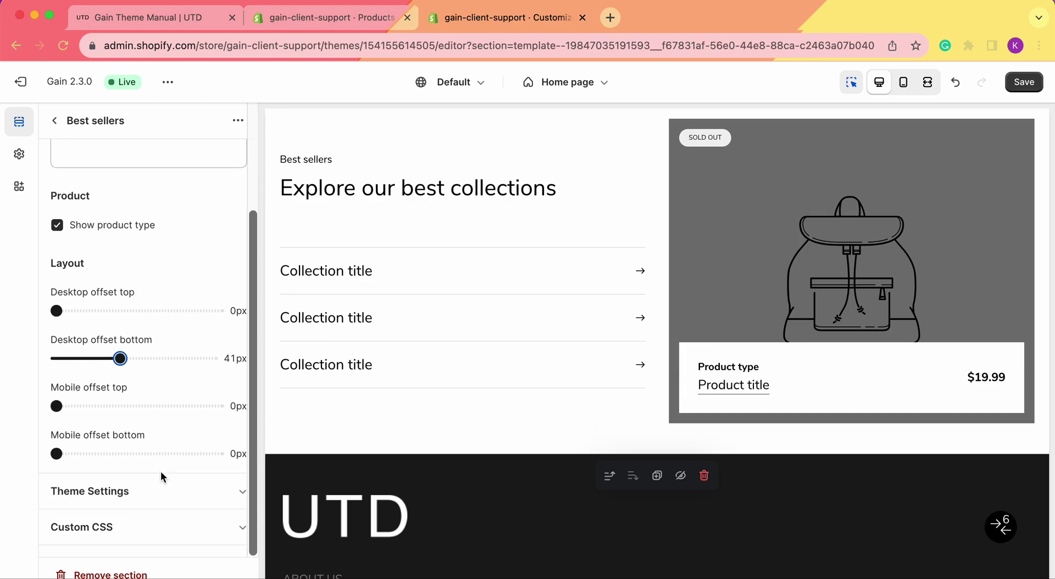
click(140, 496)
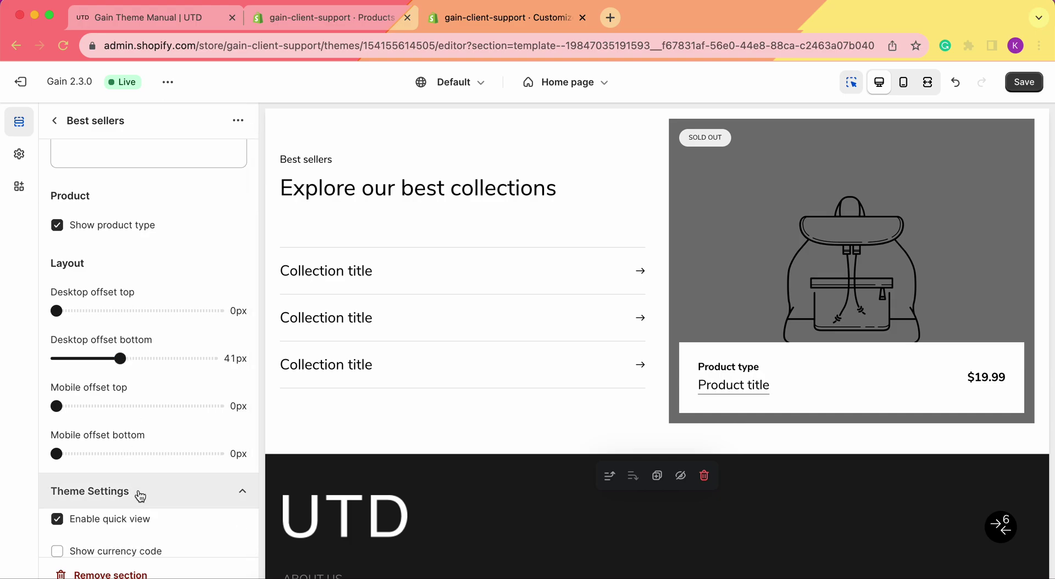
scroll(856, 264, up, 1)
scroll(856, 263, up, 2)
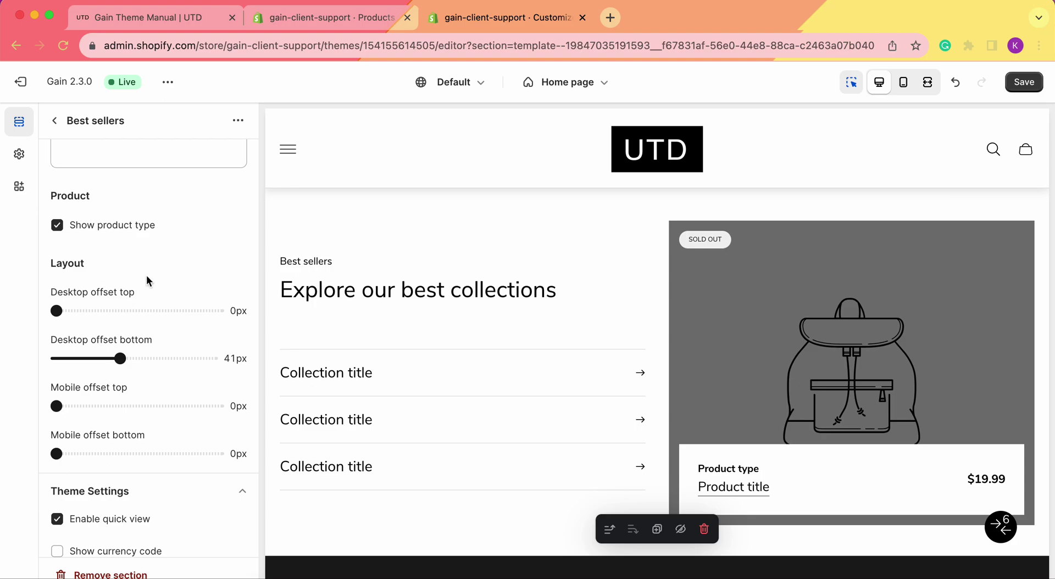
scroll(146, 280, down, 3)
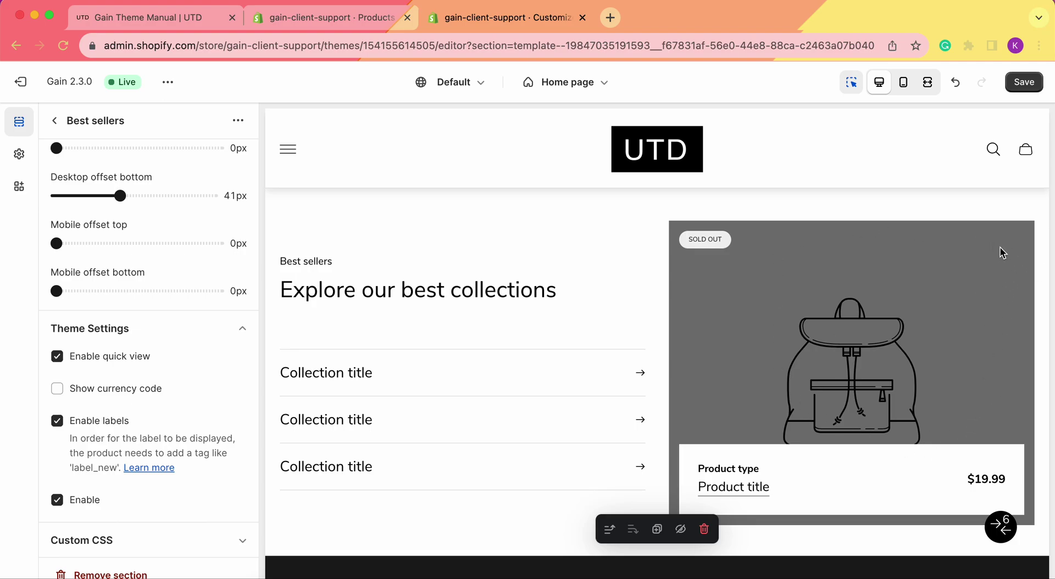
click(87, 365)
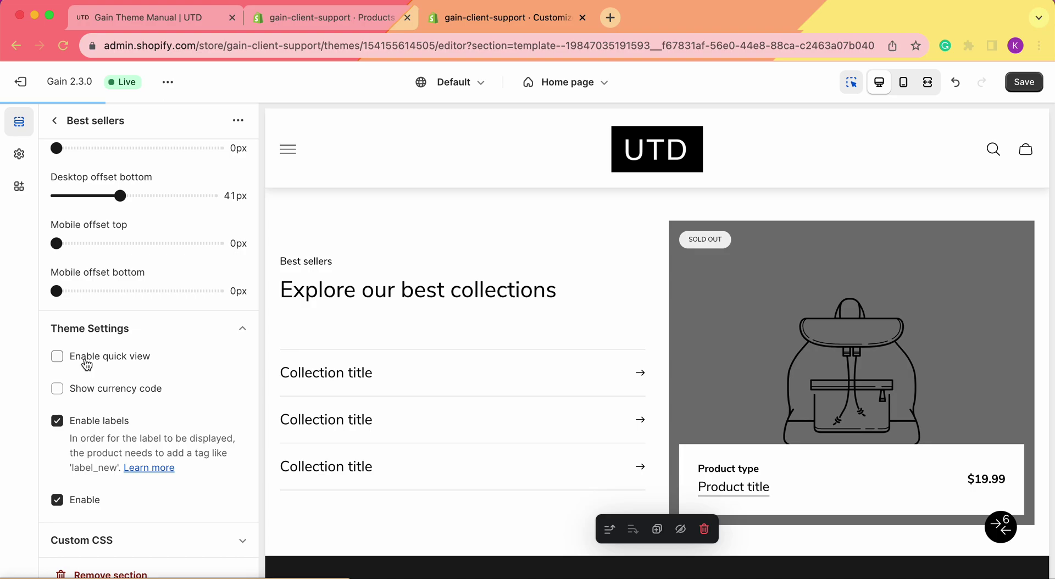
click(86, 365)
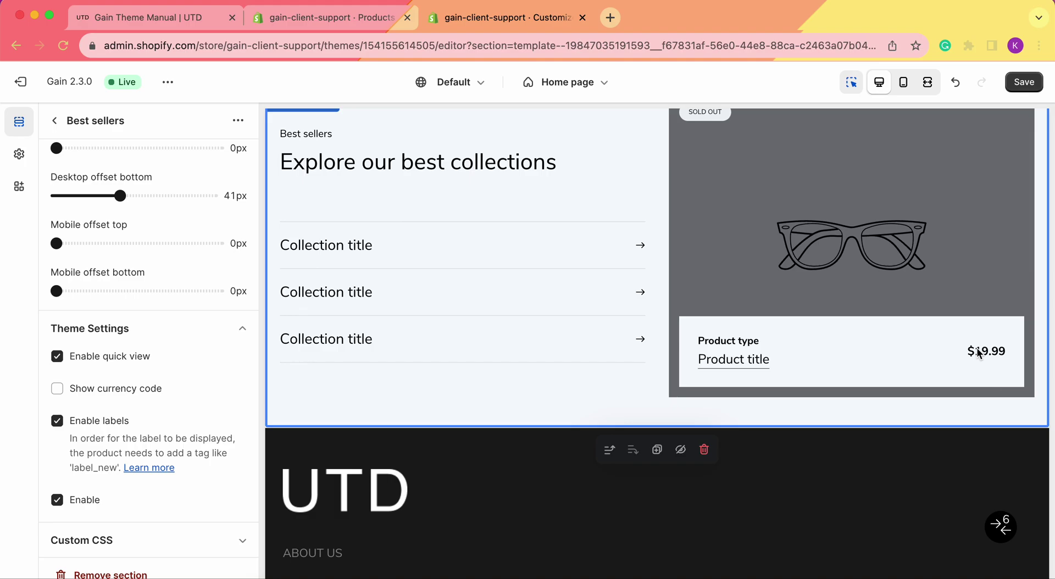
click(106, 391)
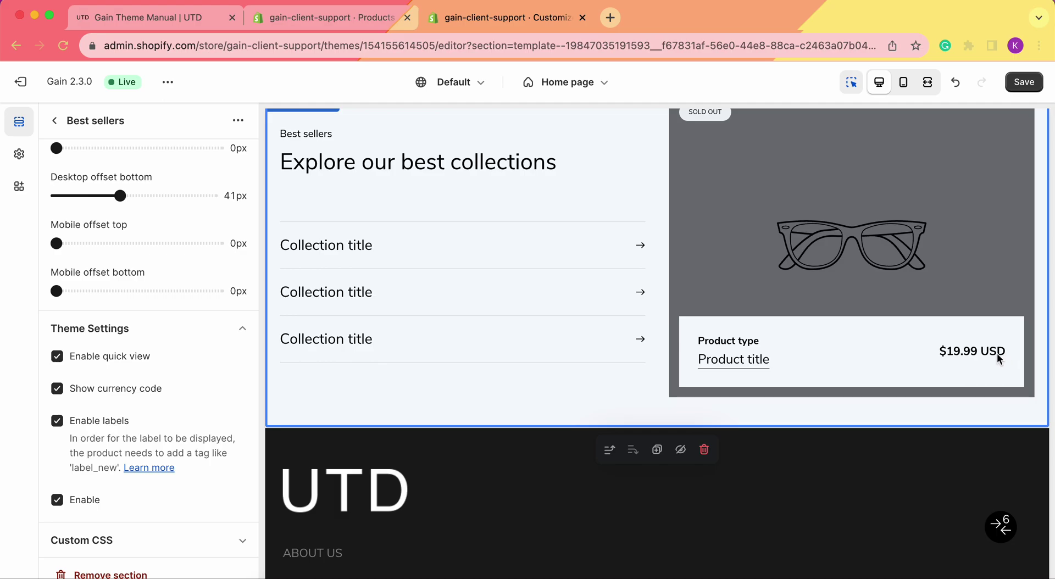
click(107, 395)
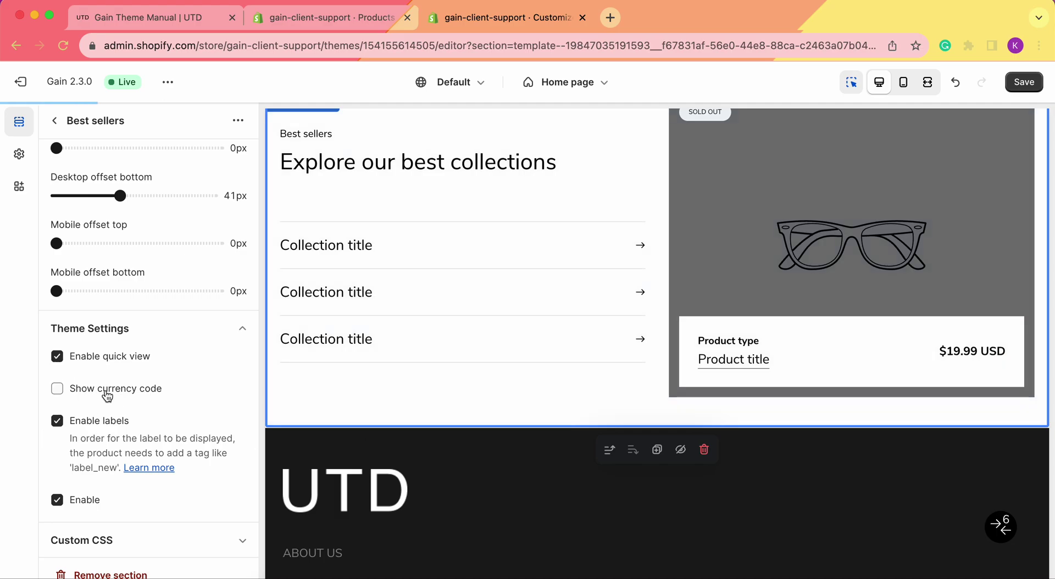
Step: Save the changes made to the home page
click(1023, 83)
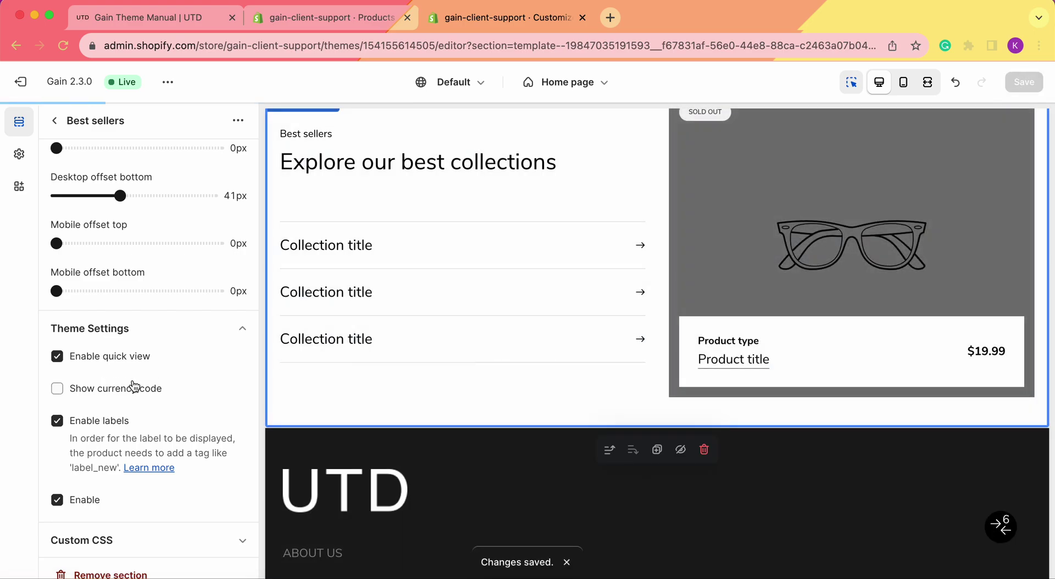
Step: Turn product labels off and back on in the Best sellers section's theme settings
scroll(139, 388, down, 1)
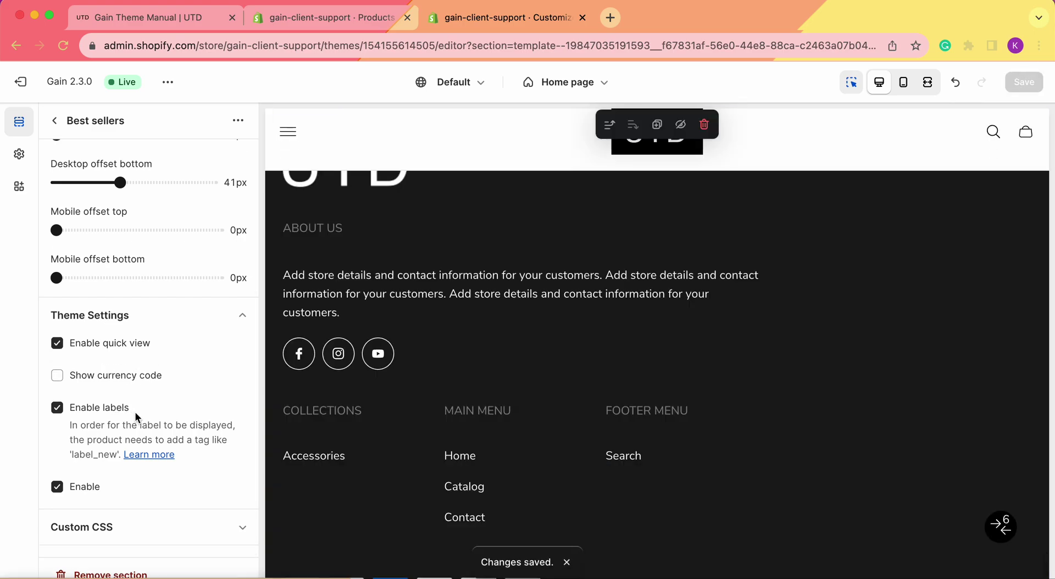
scroll(726, 395, up, 10)
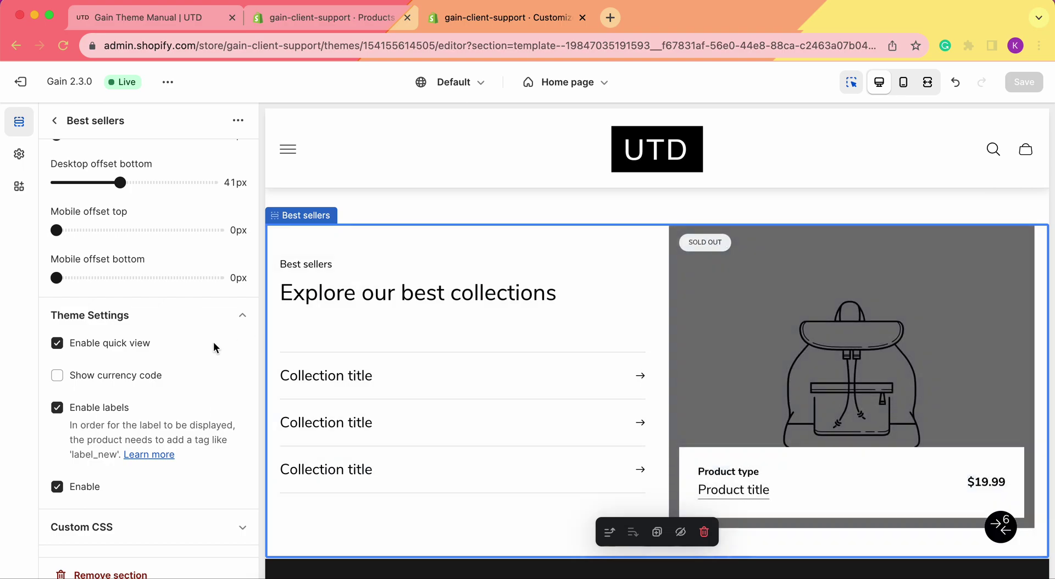
click(78, 417)
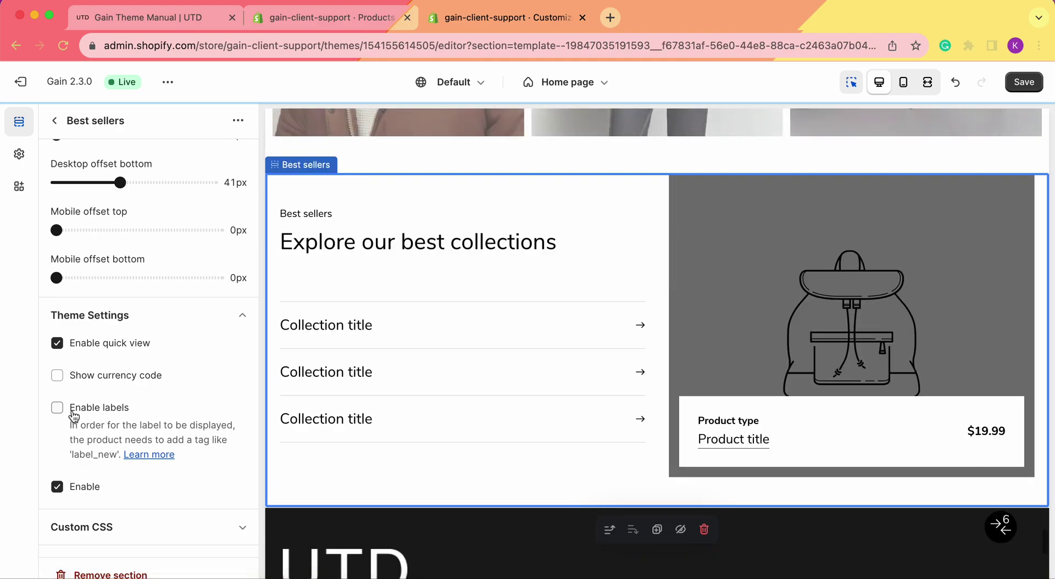
click(69, 411)
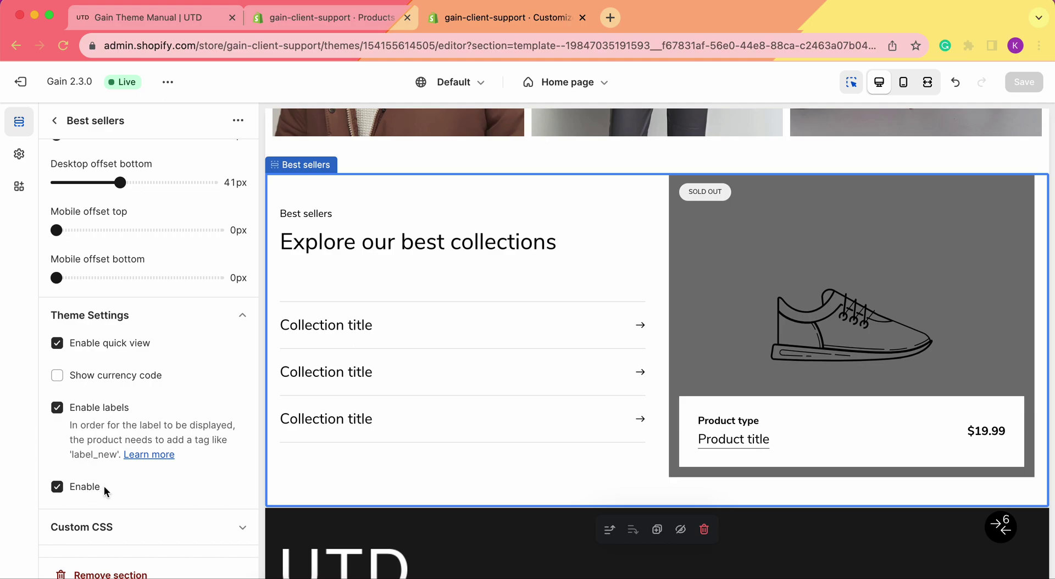
Step: Open the Compare products group in the global theme settings and view its options
click(21, 162)
click(20, 124)
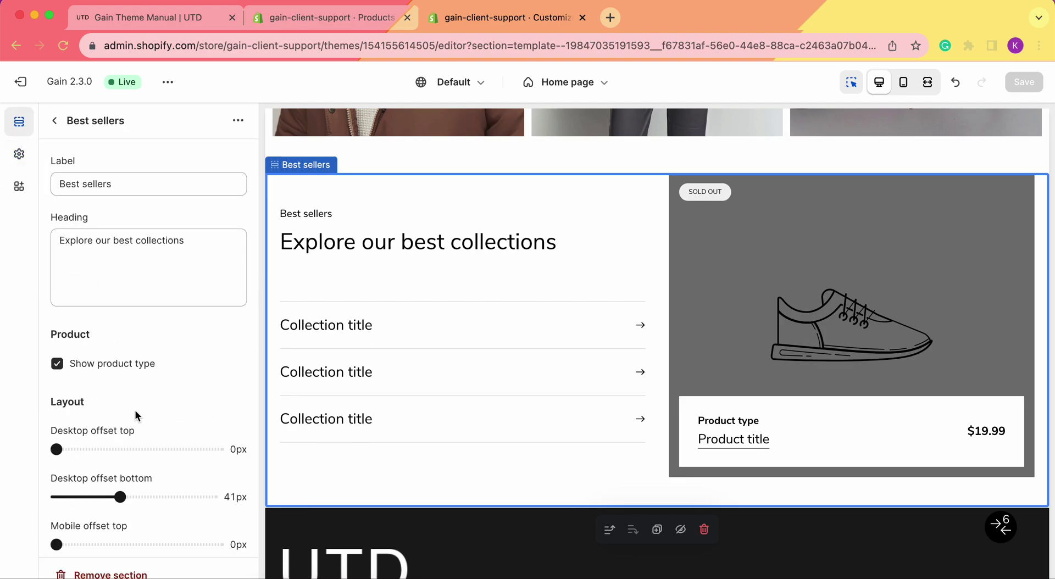
click(22, 154)
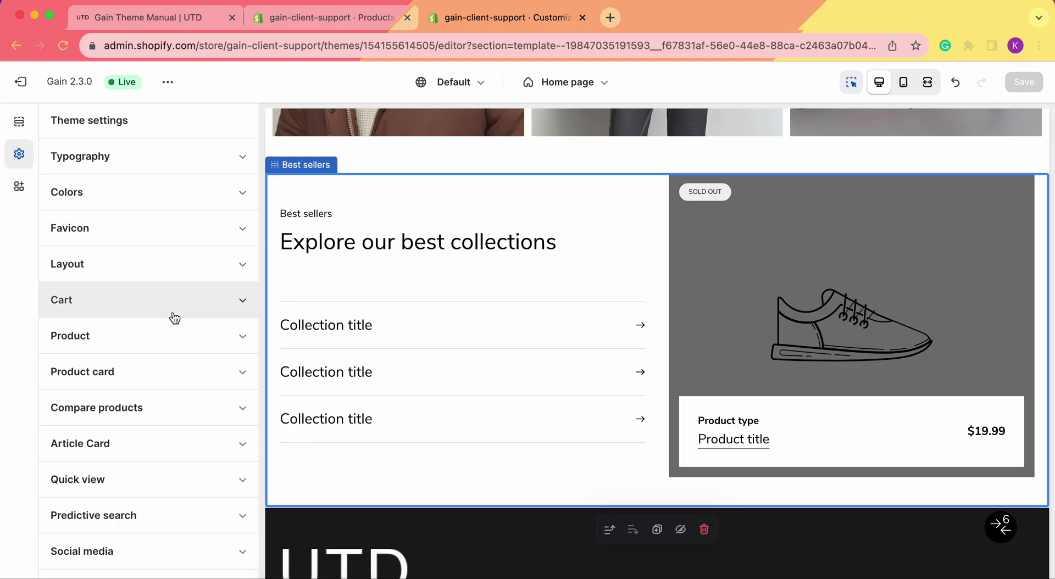
scroll(173, 317, down, 2)
click(149, 344)
scroll(109, 325, down, 2)
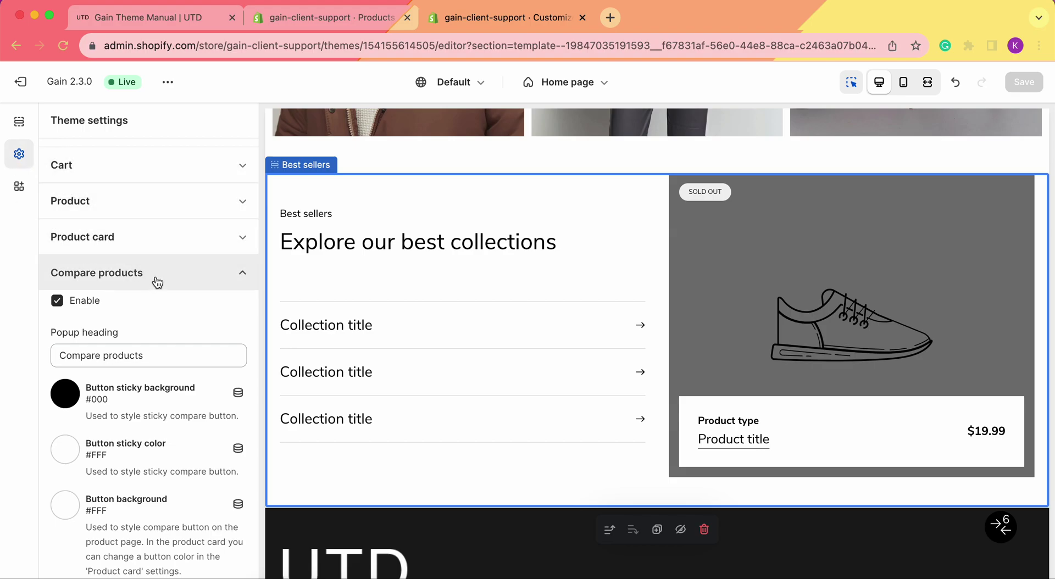
Step: Return to the Best sellers section's settings and expand its Theme Settings group to view the Enable option
click(19, 122)
scroll(161, 271, down, 5)
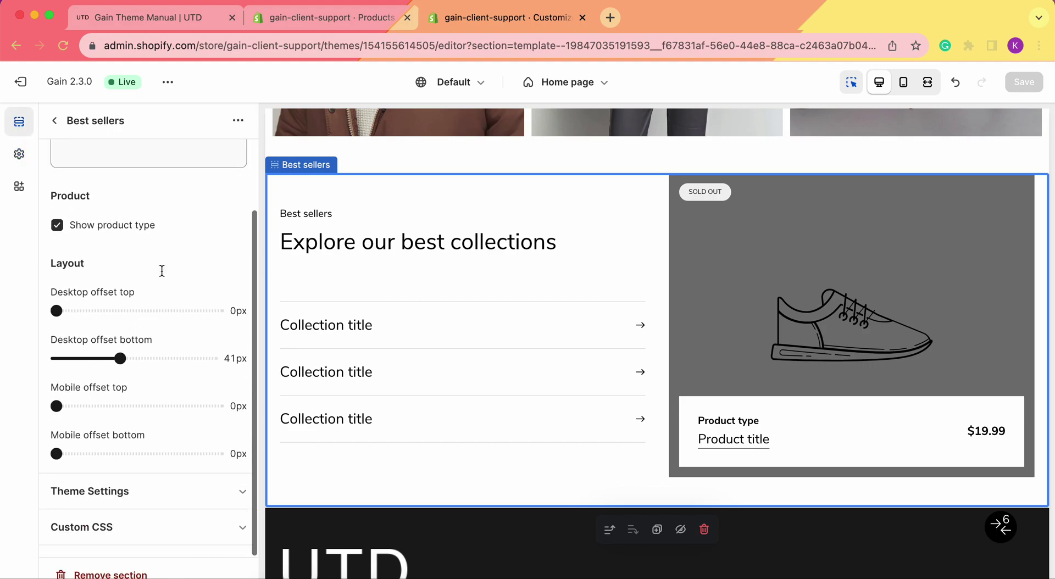
click(117, 489)
scroll(116, 238, up, 5)
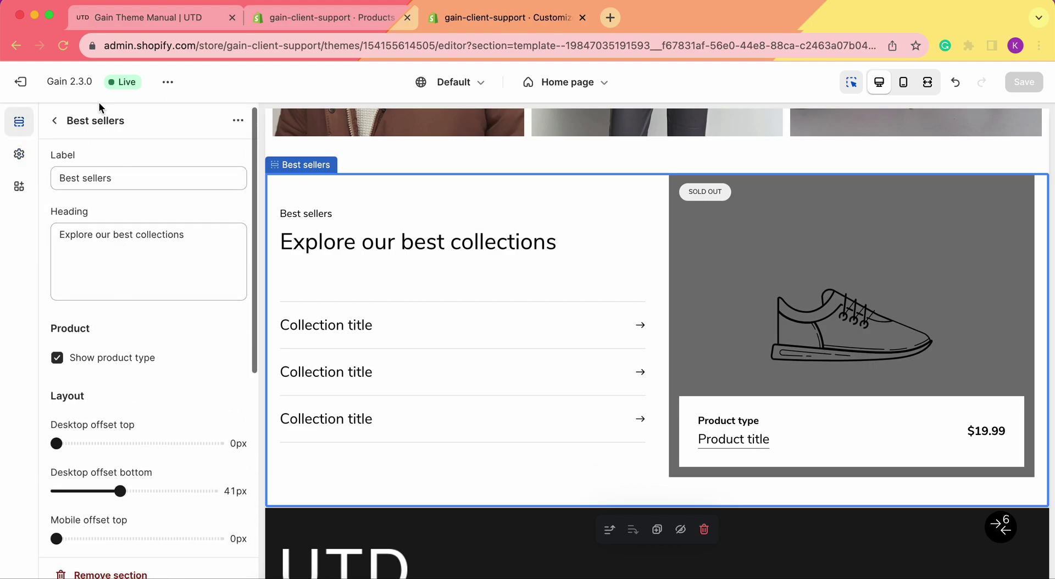
scroll(150, 336, down, 10)
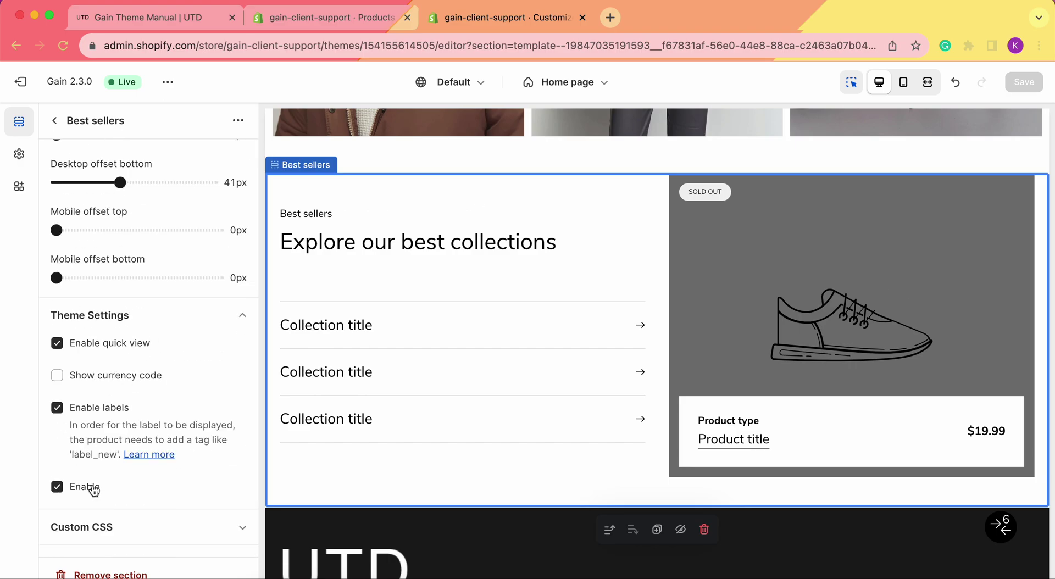
Step: Look over the product cards in the home page preview, up to the Accessories products and back to the Best sellers section
scroll(470, 403, up, 10)
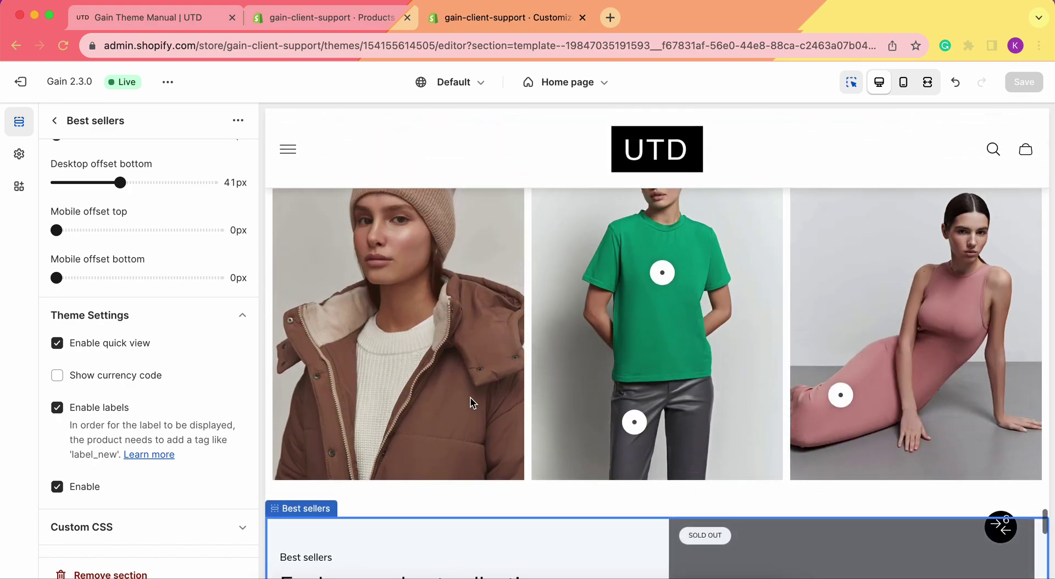
scroll(470, 403, up, 15)
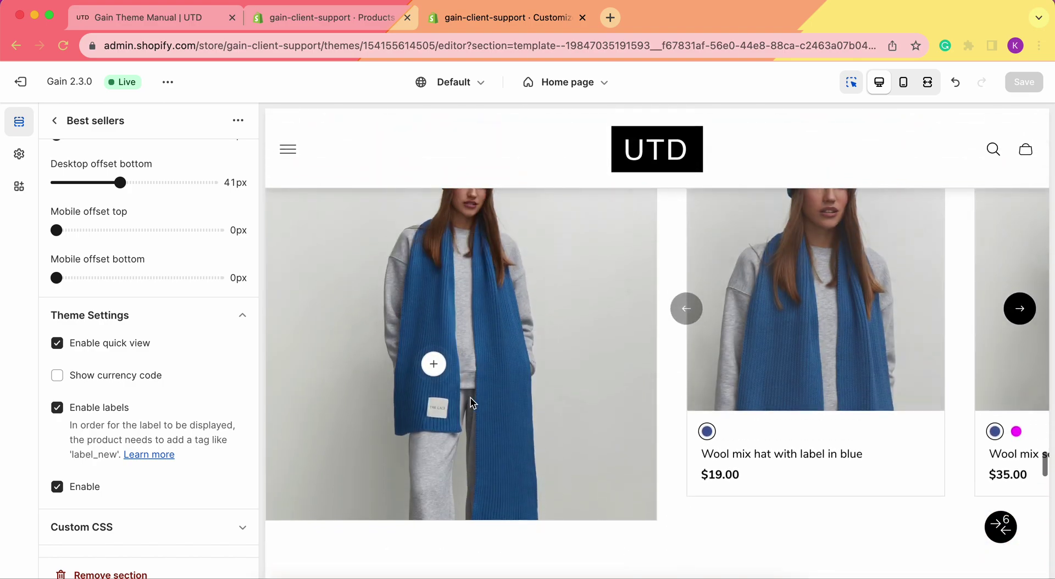
scroll(608, 336, up, 15)
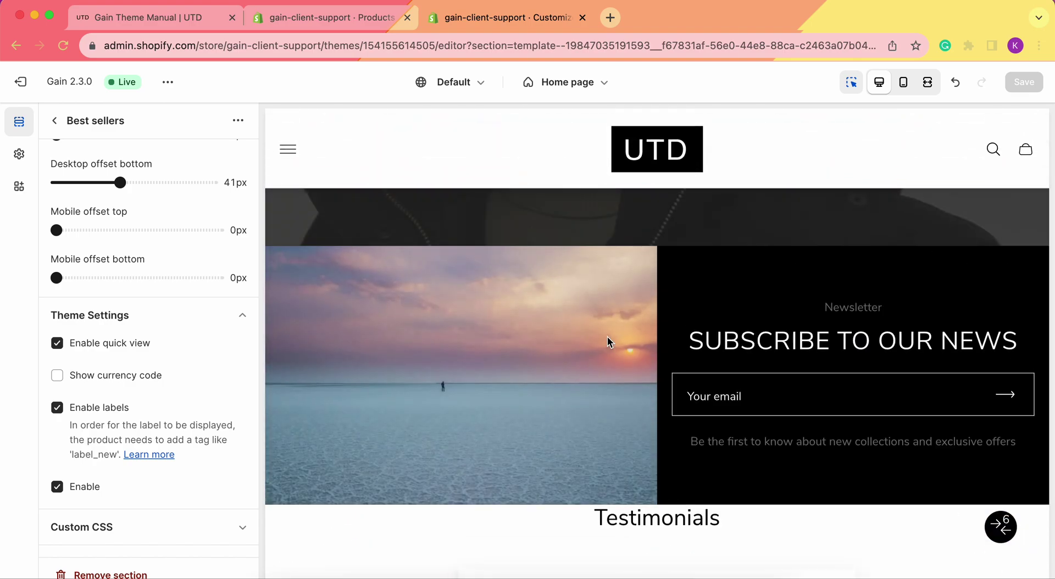
scroll(608, 341, up, 15)
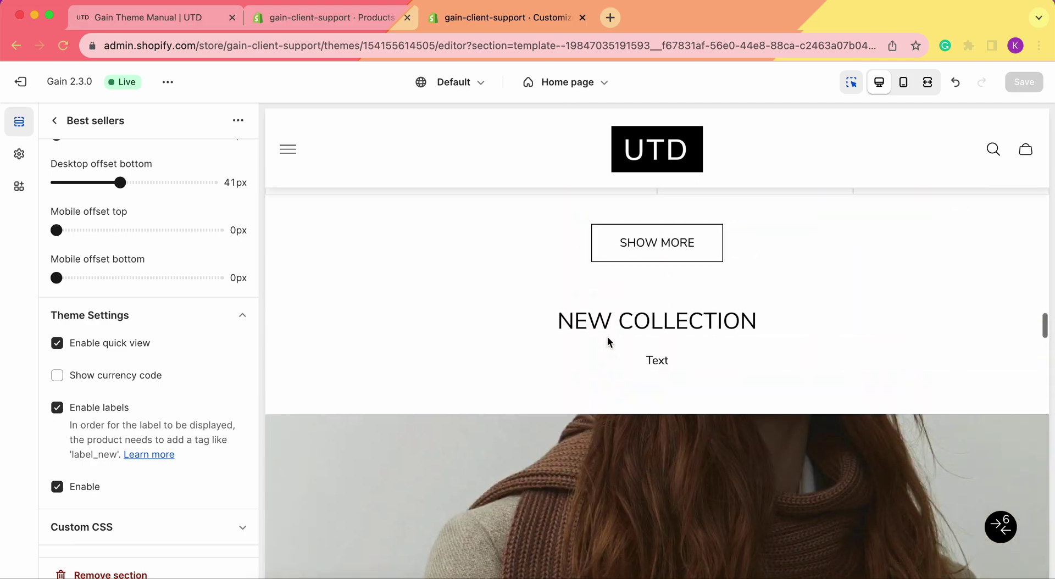
scroll(608, 341, down, 6)
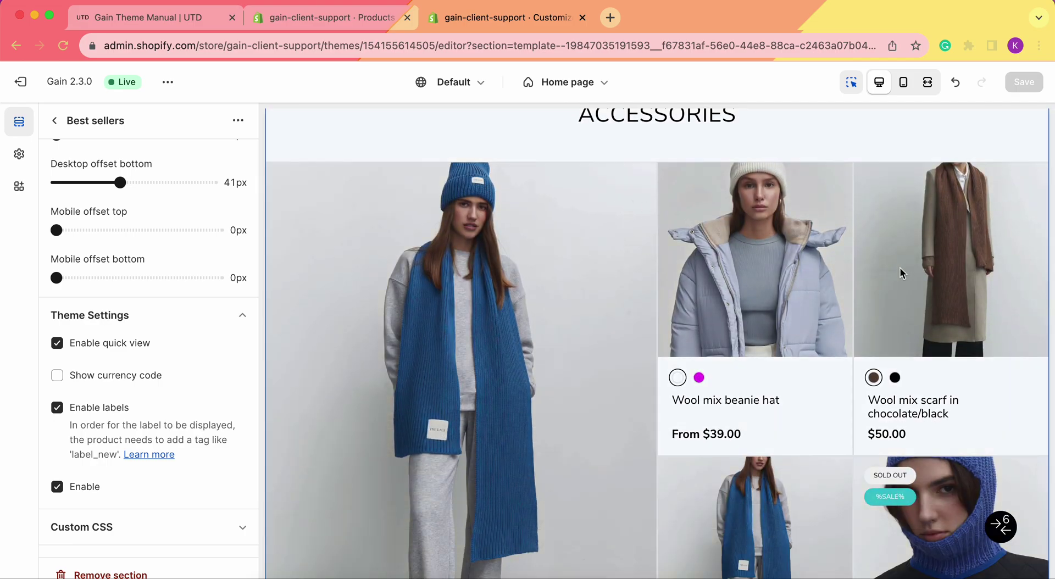
scroll(962, 360, down, 2)
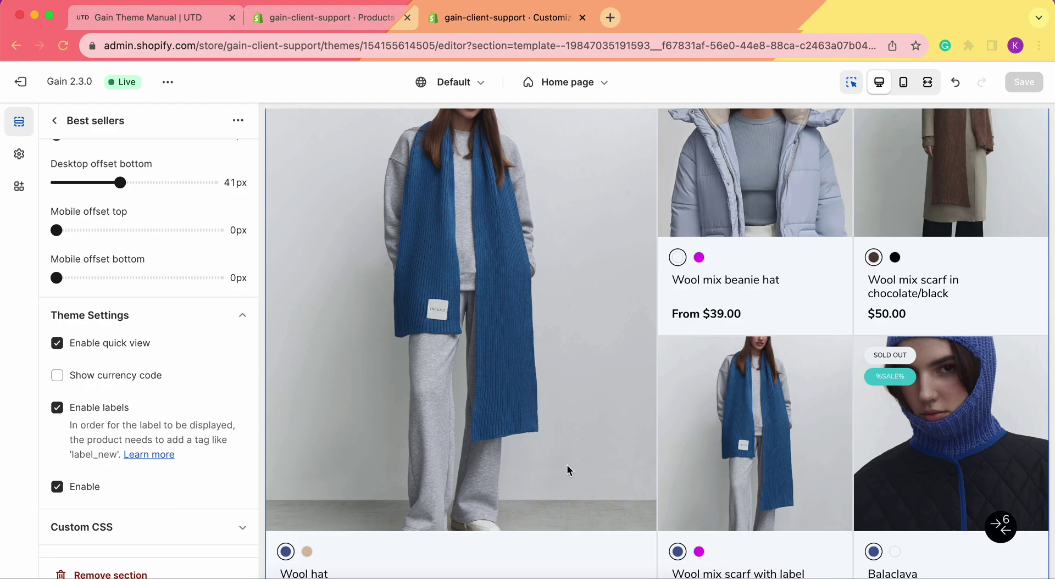
scroll(549, 399, up, 1)
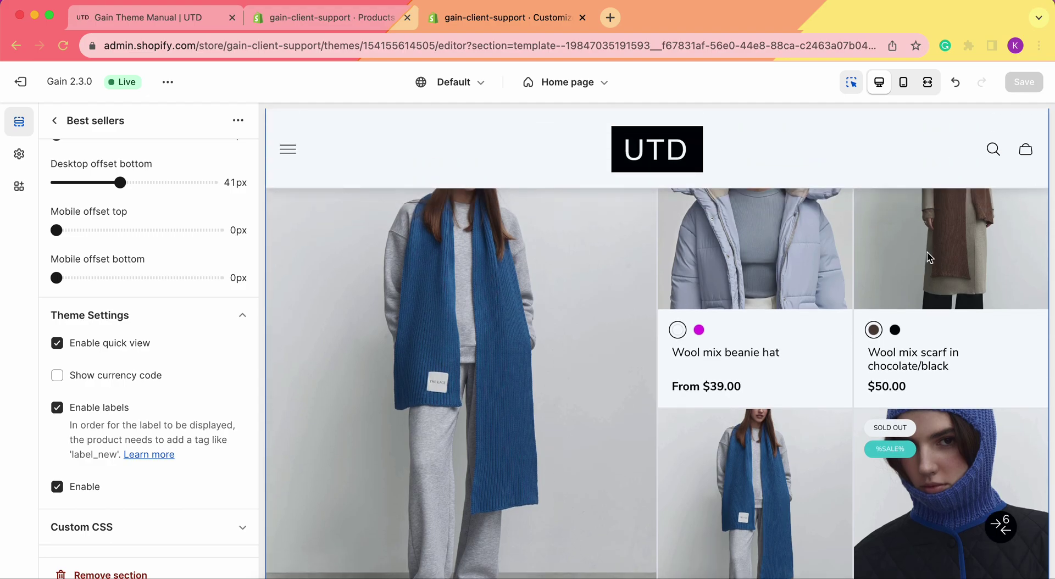
scroll(646, 407, down, 20)
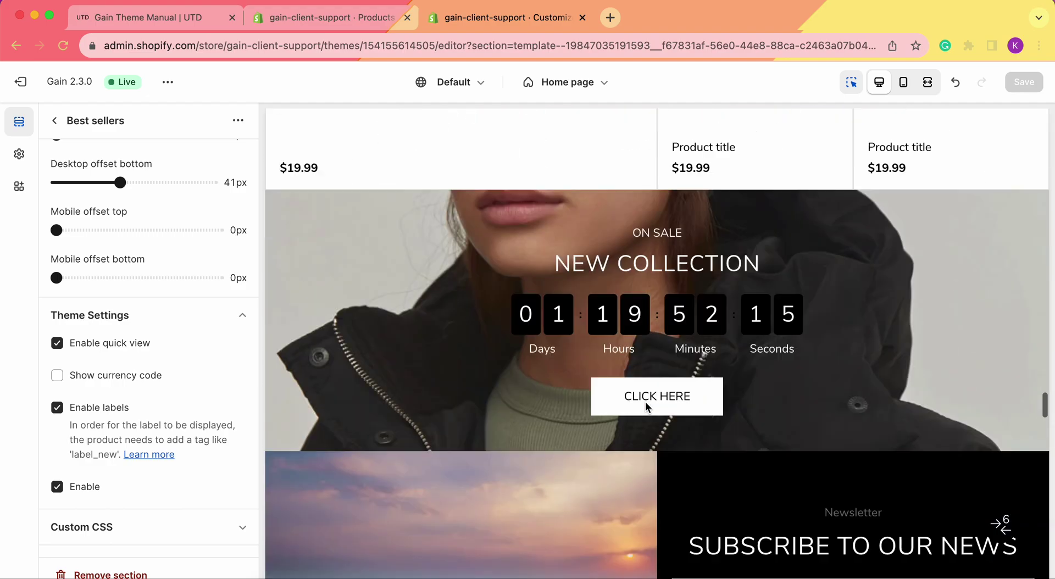
scroll(647, 406, down, 15)
scroll(646, 407, up, 3)
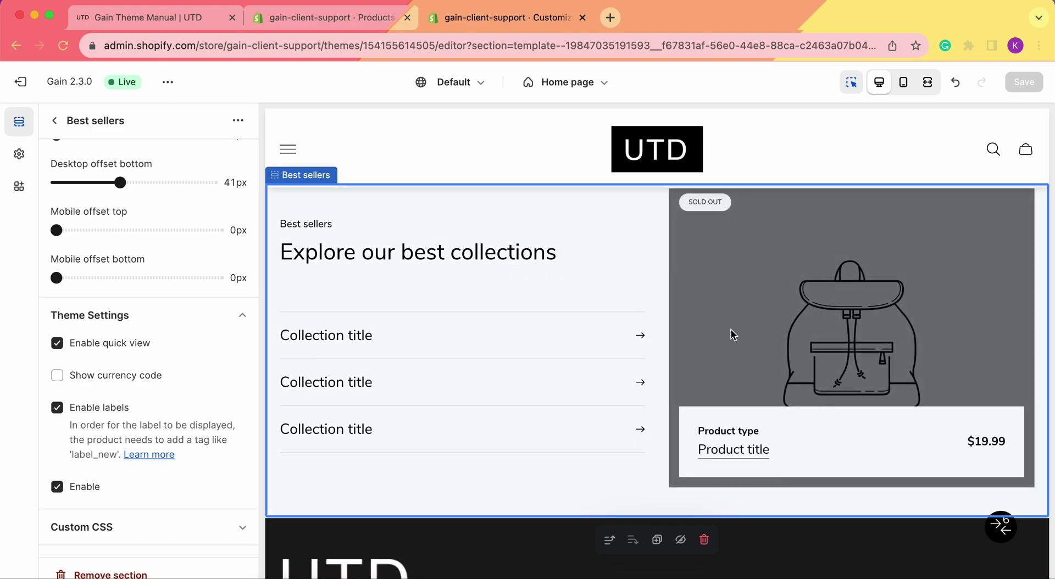
Step: View the settings of the first Product block under Best sellers and return to the home page's section list
click(58, 125)
scroll(127, 314, down, 10)
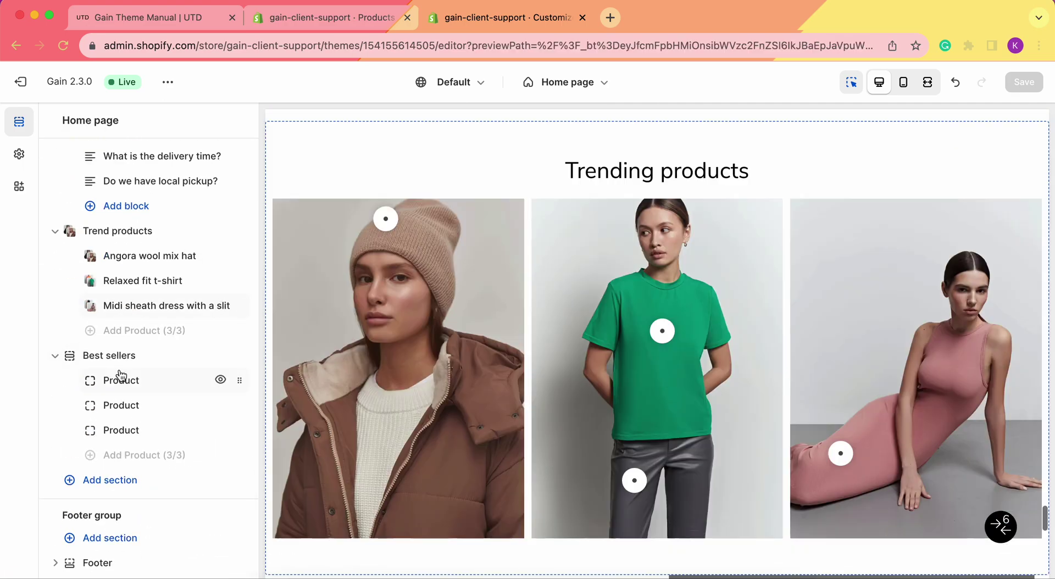
mouse_move(115, 357)
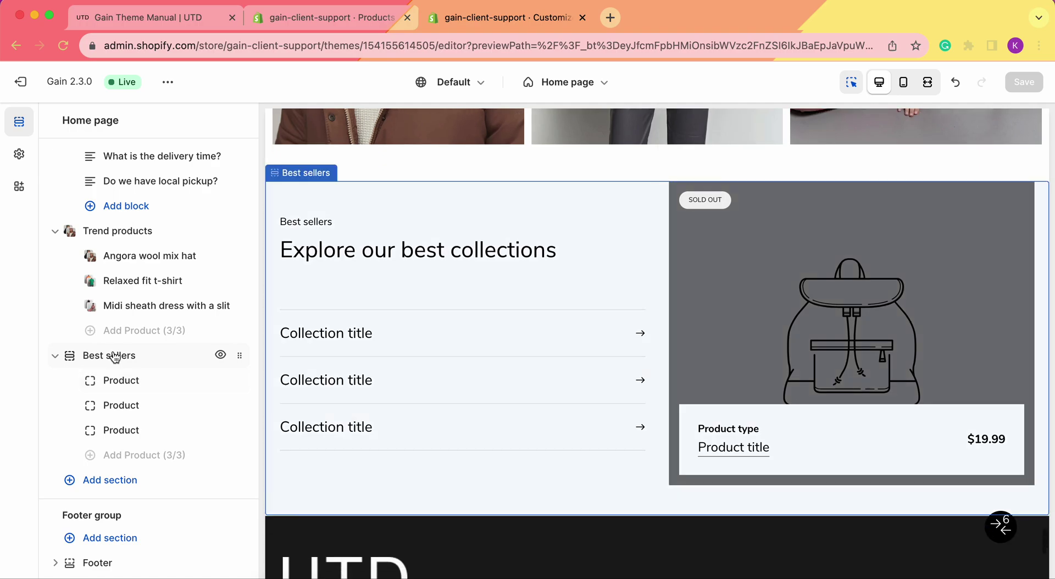
click(130, 380)
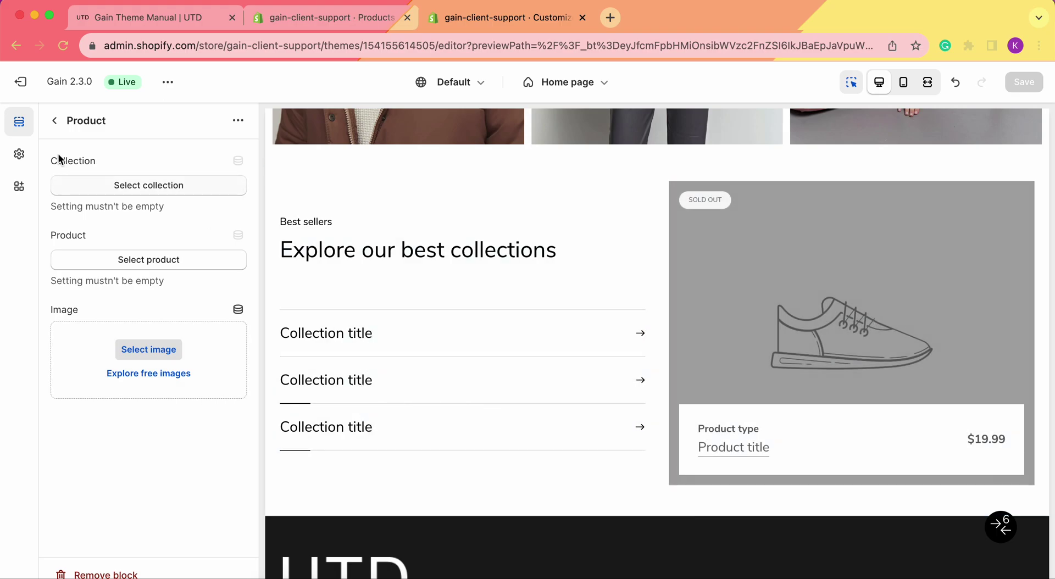
click(55, 121)
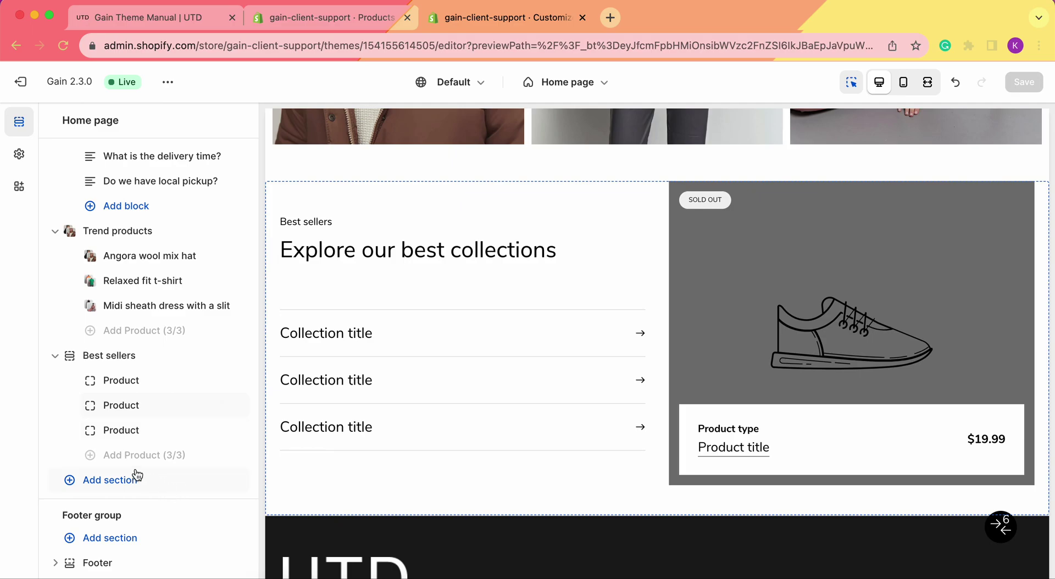
Step: Assign the Dresses collection to the first Product block of the Best sellers section
click(142, 380)
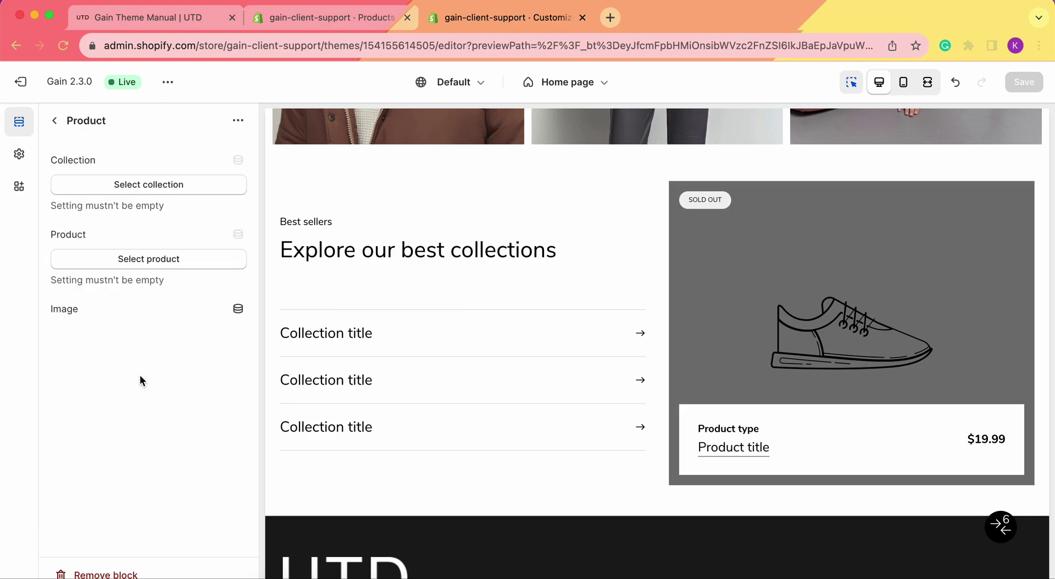
click(141, 188)
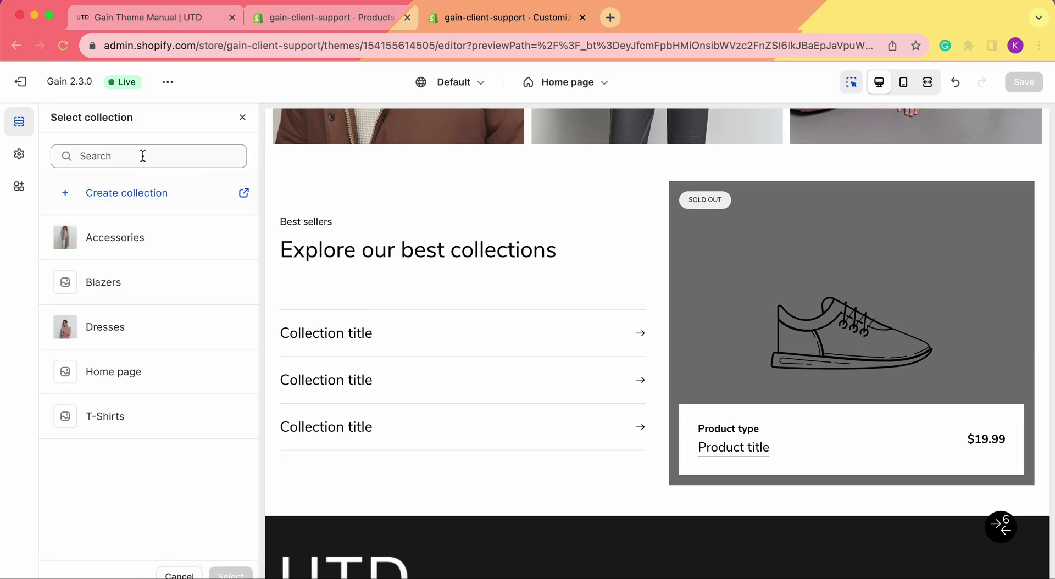
click(136, 338)
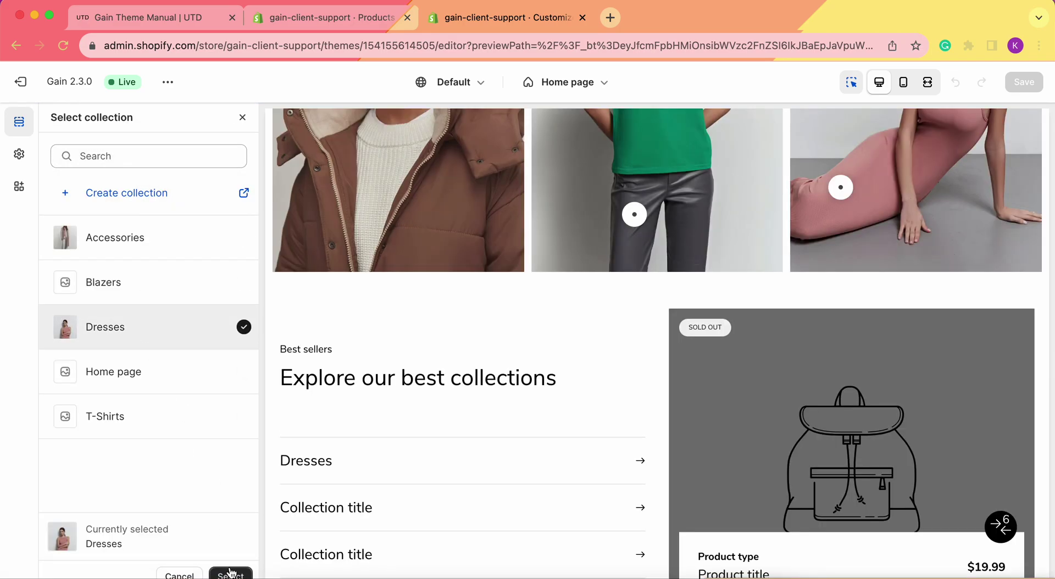
click(226, 572)
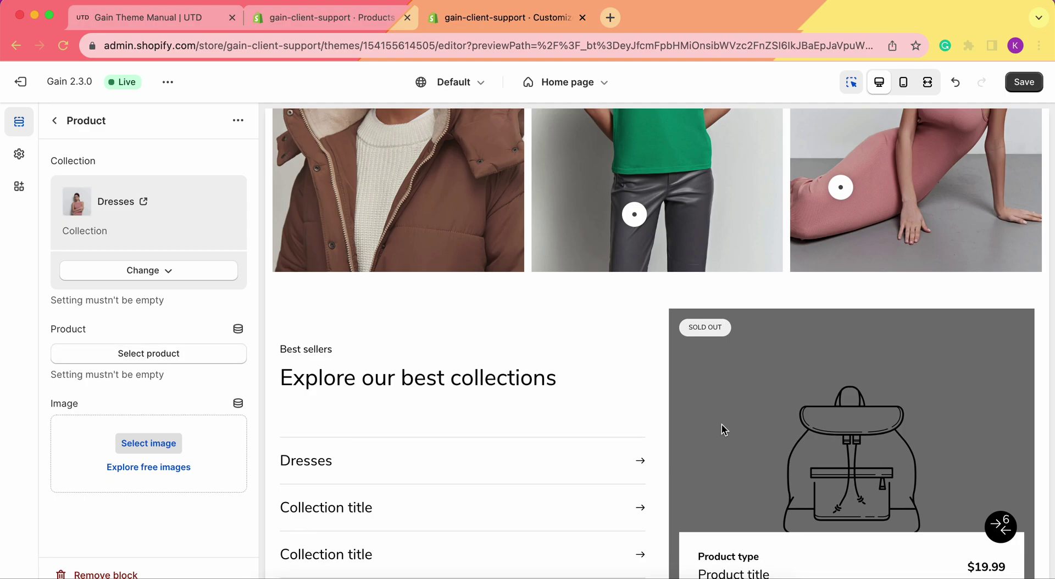
Step: Search the products for "dres" and assign "Jersey midi dress with cut" to the block
scroll(724, 430, down, 2)
click(142, 352)
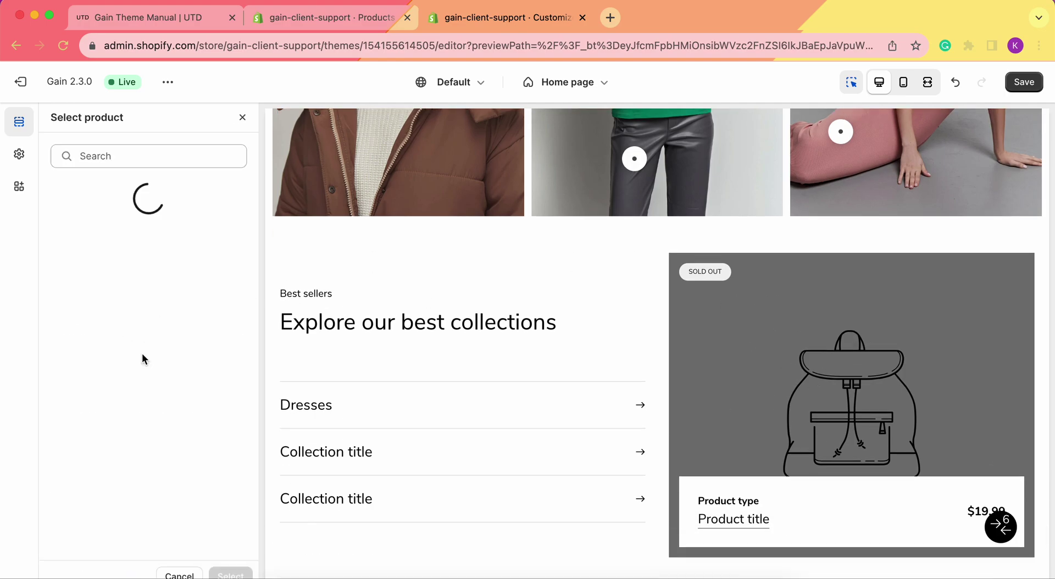
click(140, 154)
text(dres)
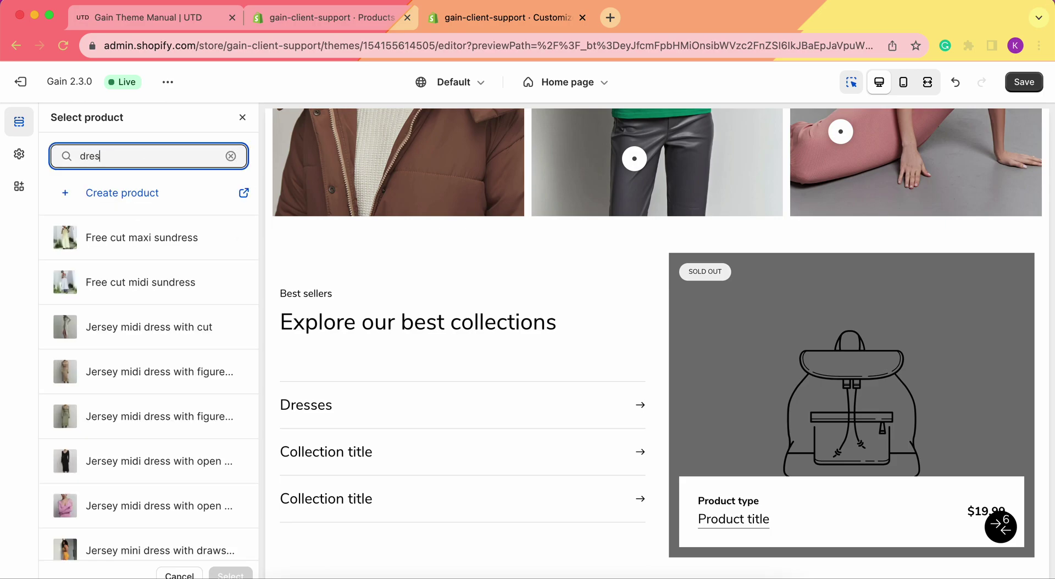
scroll(177, 344, down, 2)
scroll(177, 344, down, 3)
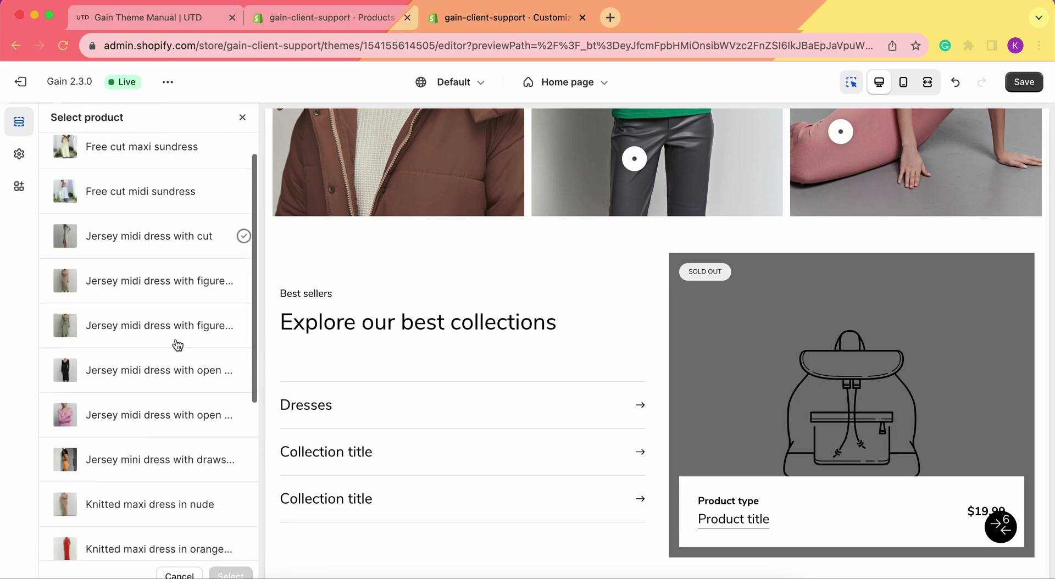
click(162, 250)
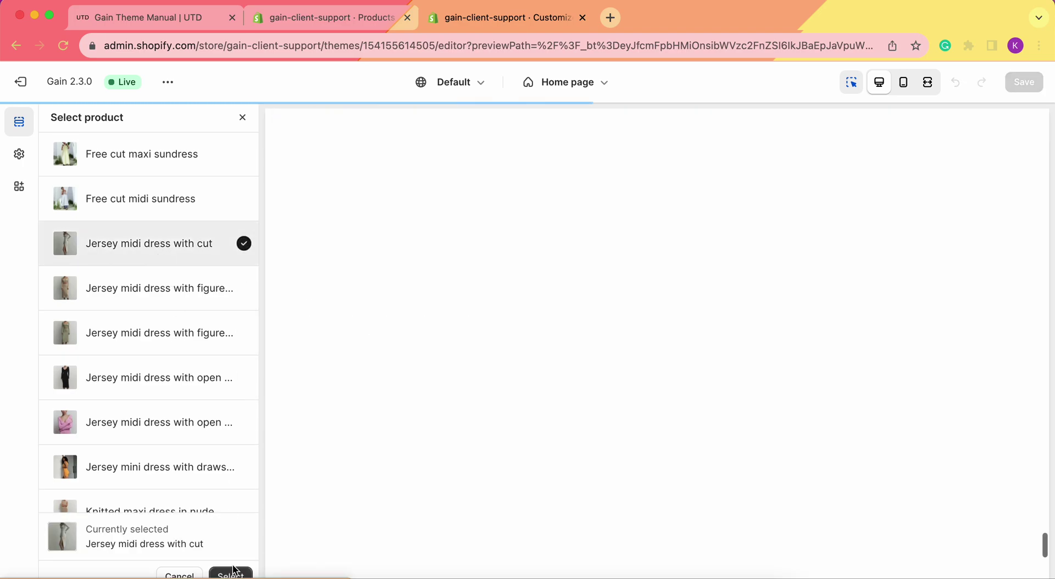
click(231, 574)
Step: Assign the image shoot30051 from the store library to the Dresses block of the Best sellers section
scroll(154, 427, down, 1)
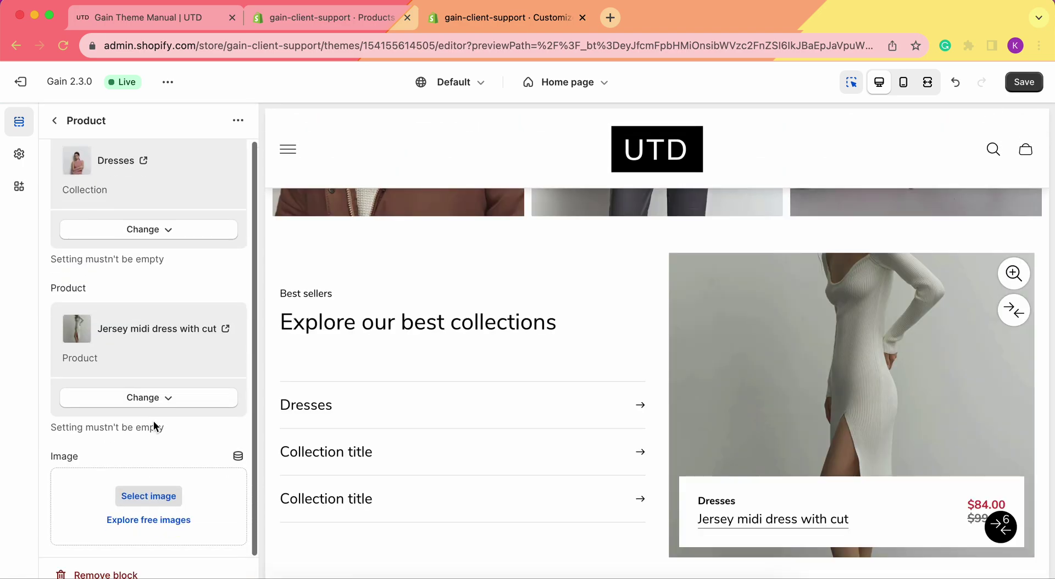
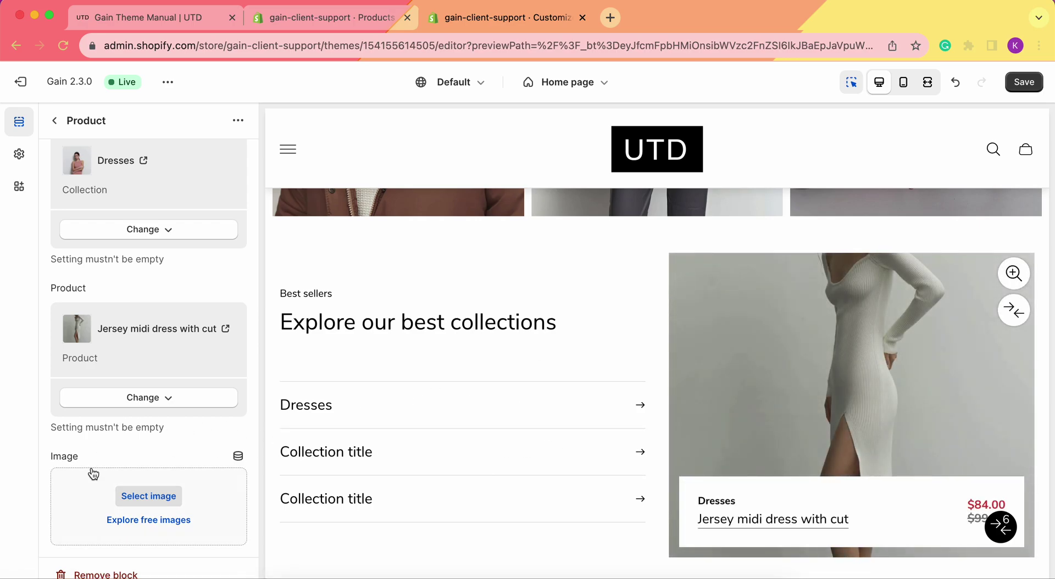
click(149, 497)
scroll(521, 338, down, 15)
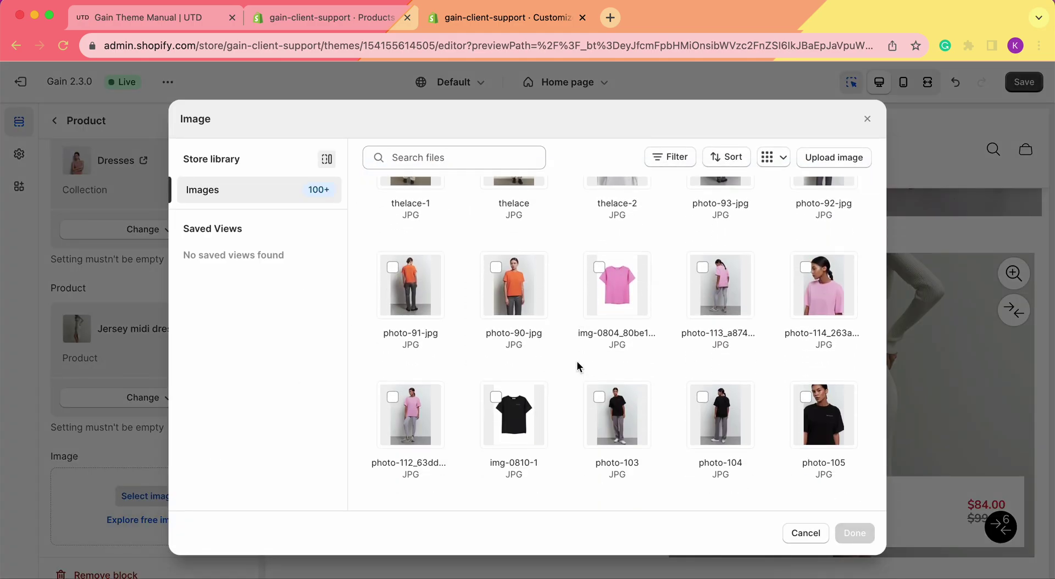
scroll(576, 360, down, 5)
scroll(625, 466, down, 10)
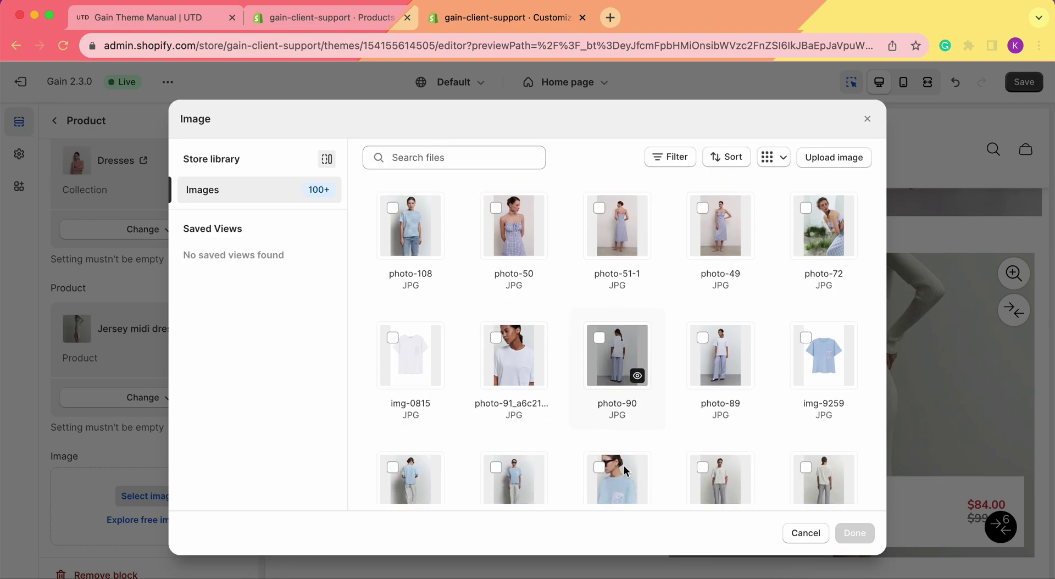
scroll(644, 365, up, 2)
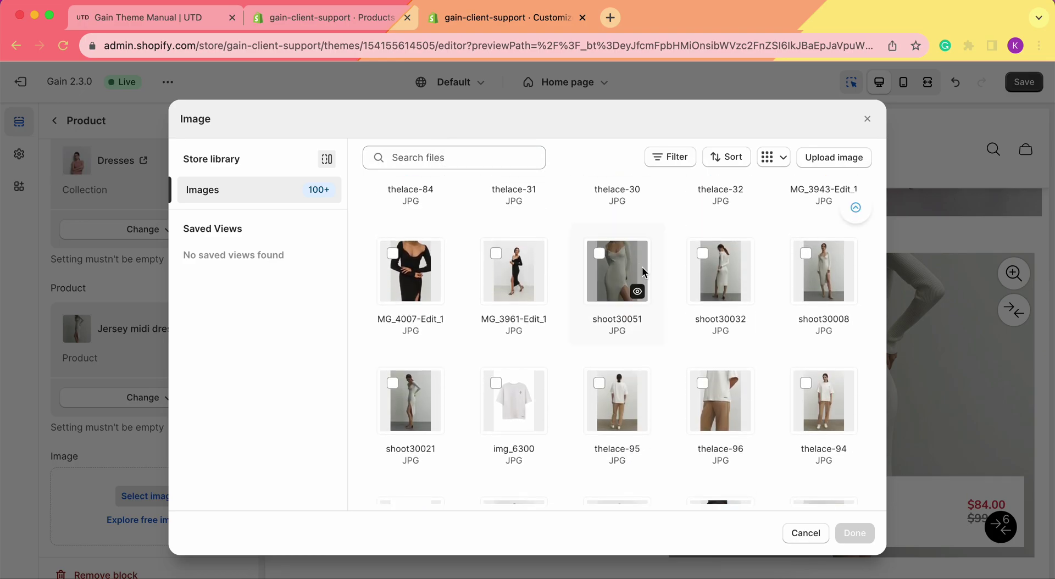
click(622, 257)
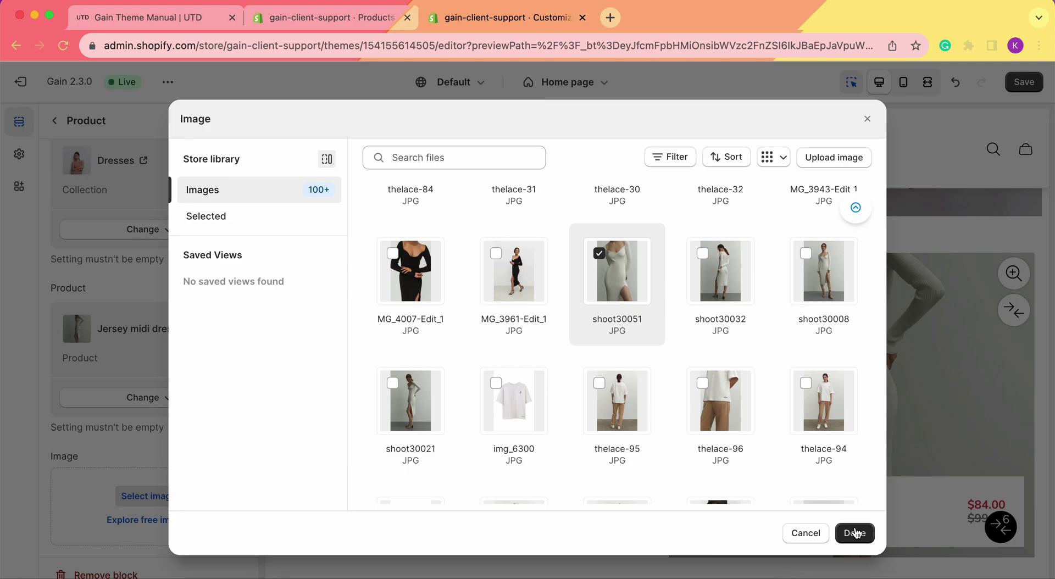
click(854, 532)
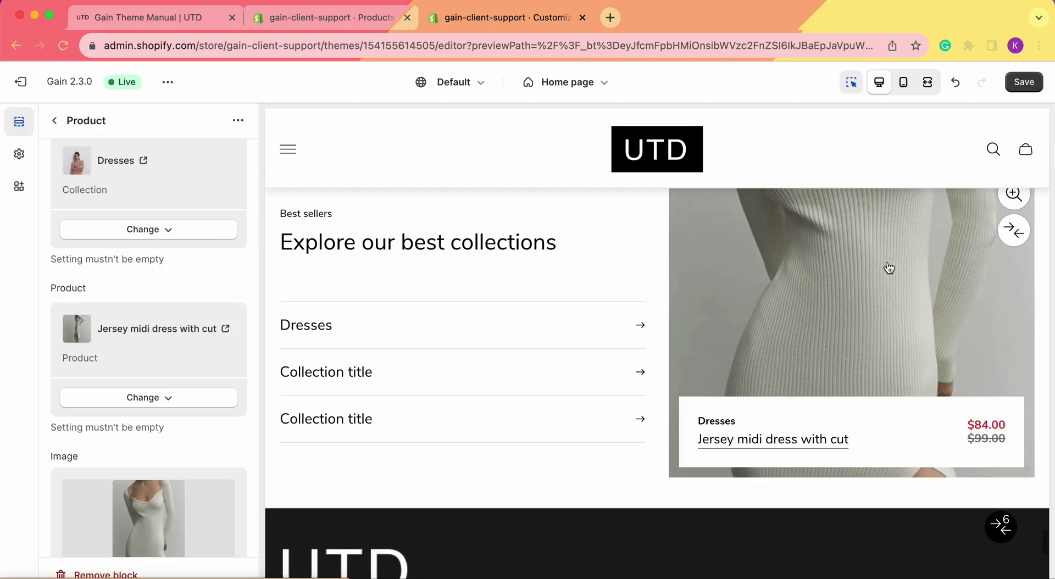
scroll(889, 268, up, 2)
scroll(194, 378, down, 2)
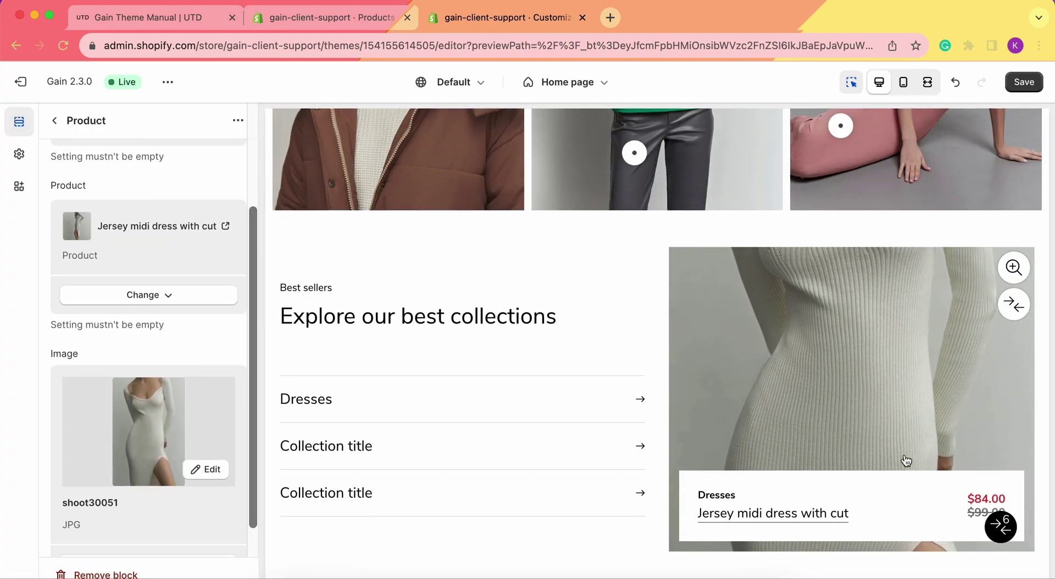
Step: Move the focal point of image shoot30051 to the model's neckline near the image's upper edge and save it
click(206, 470)
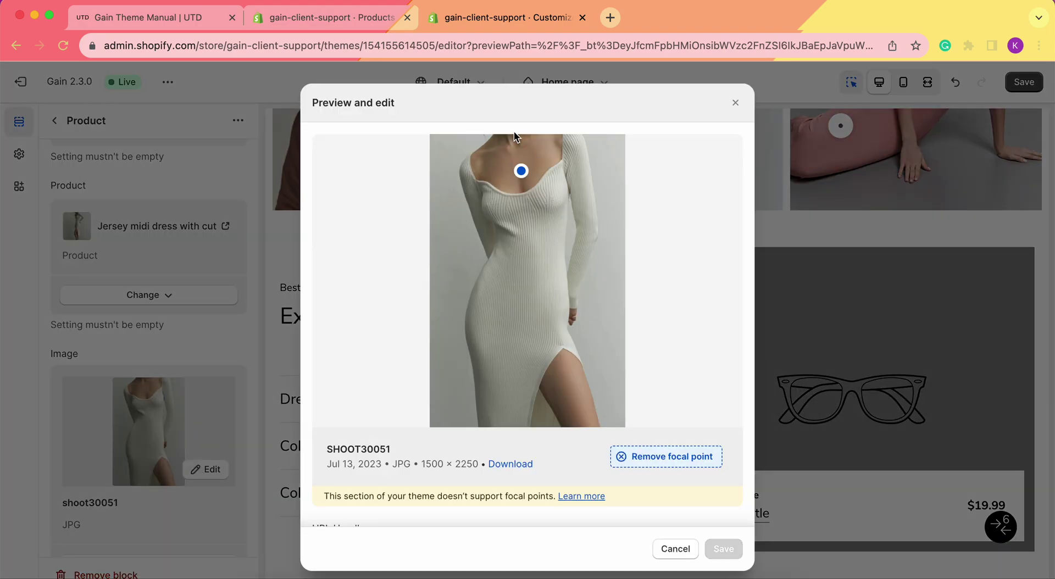
click(506, 146)
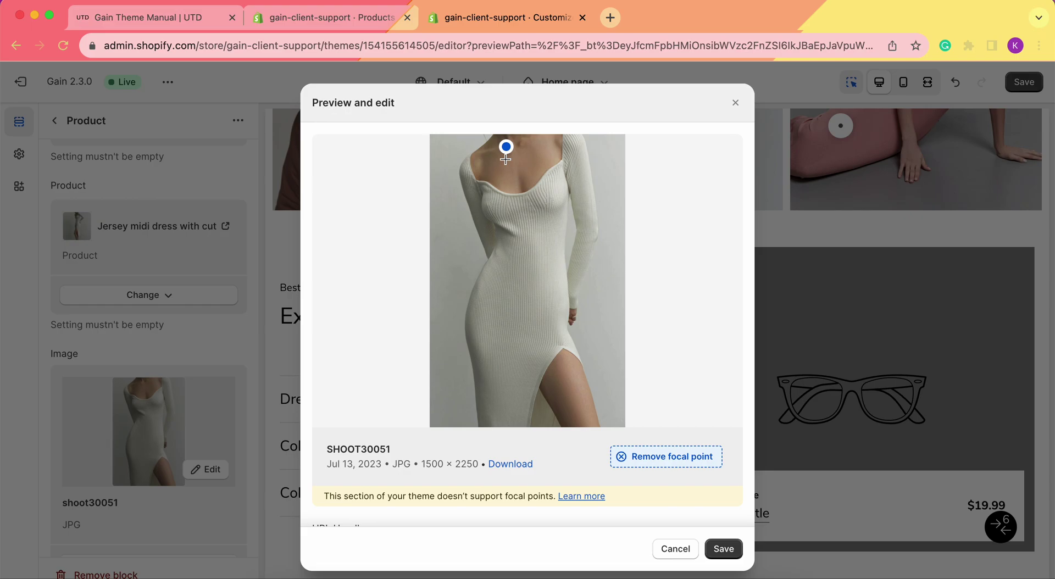
click(721, 550)
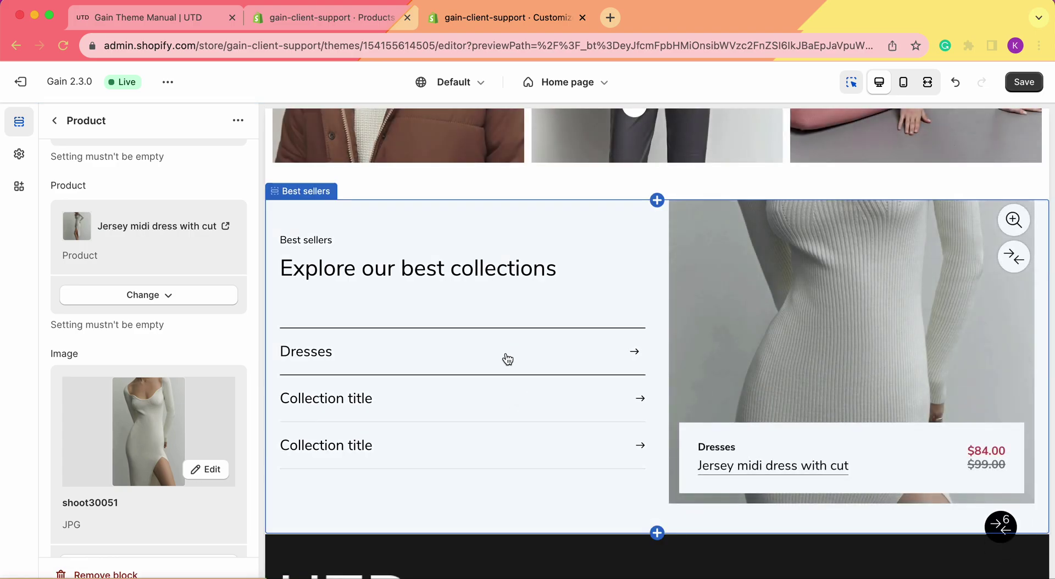
click(206, 468)
click(533, 147)
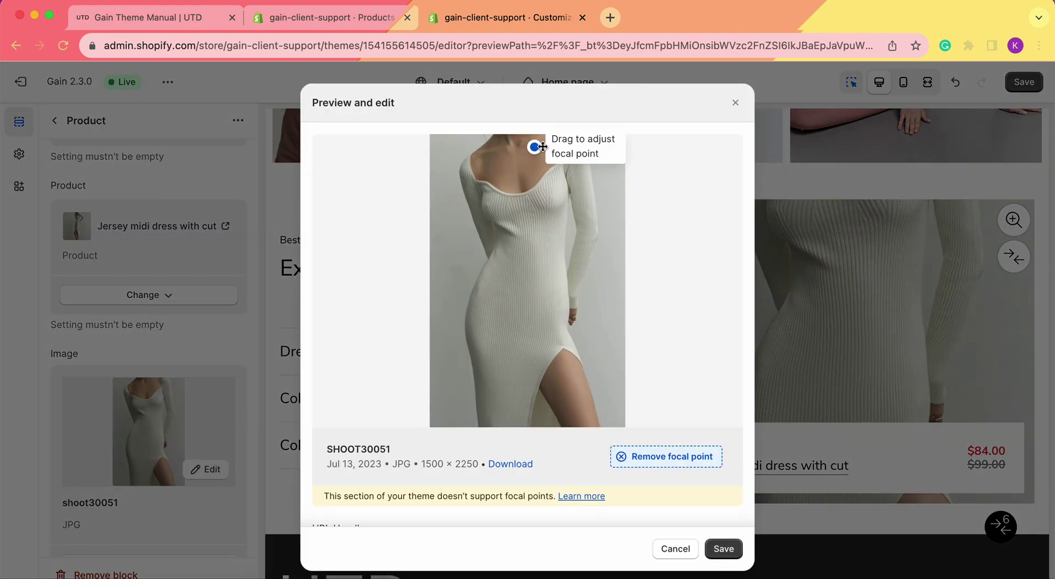
click(724, 549)
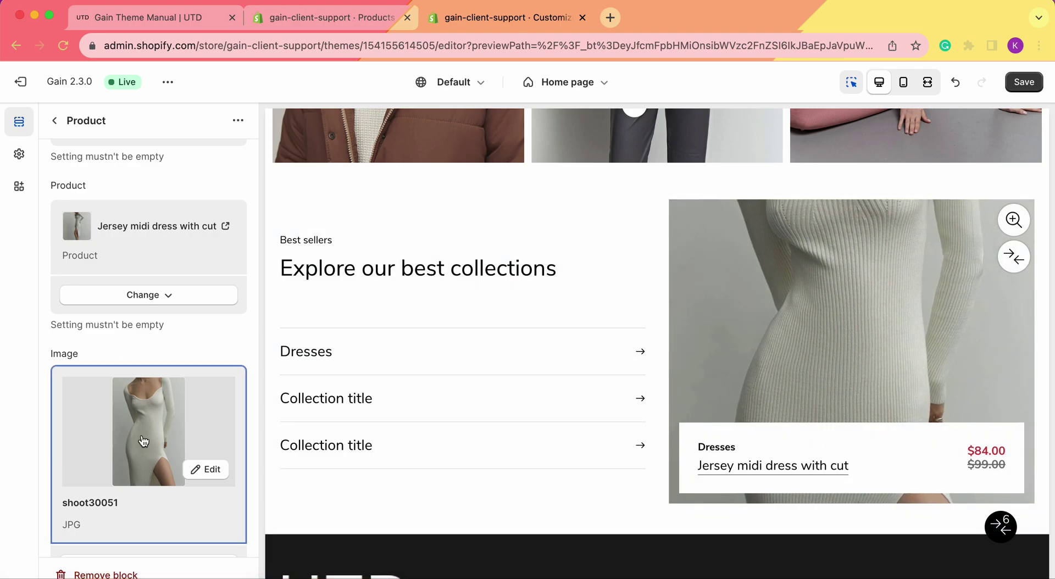
scroll(141, 439, down, 1)
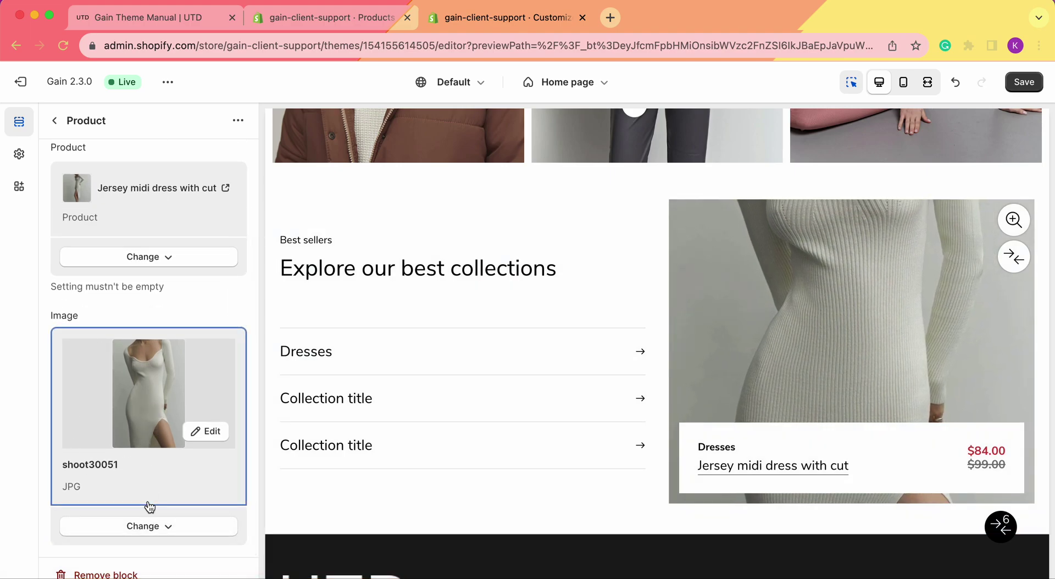
click(156, 526)
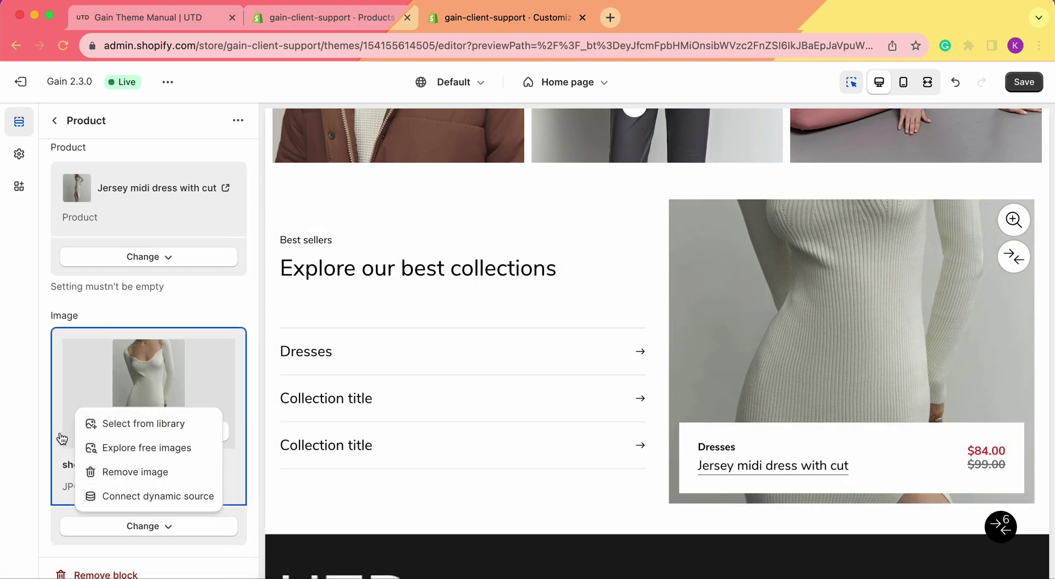
click(19, 374)
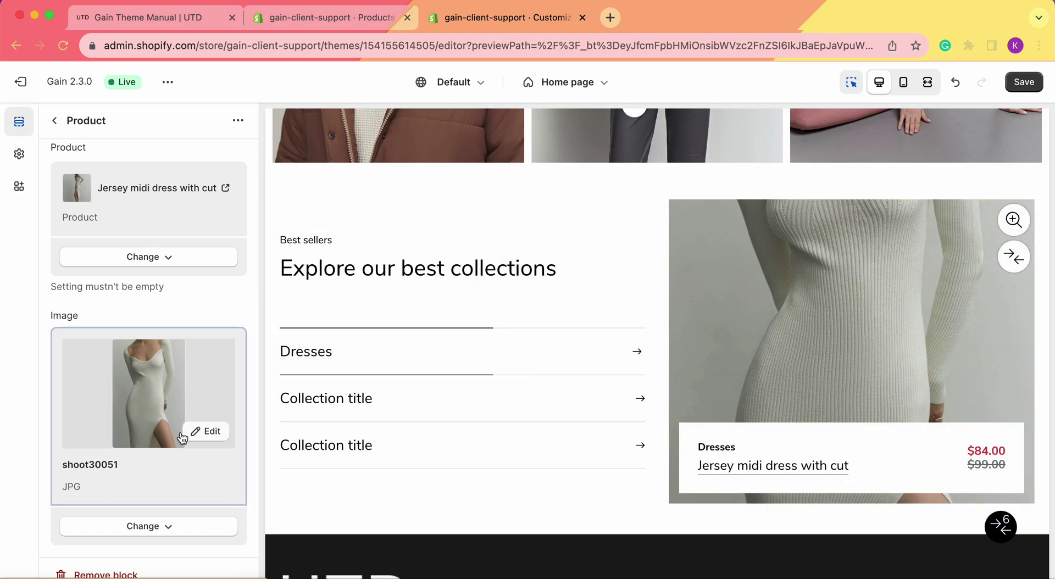
click(212, 431)
click(665, 549)
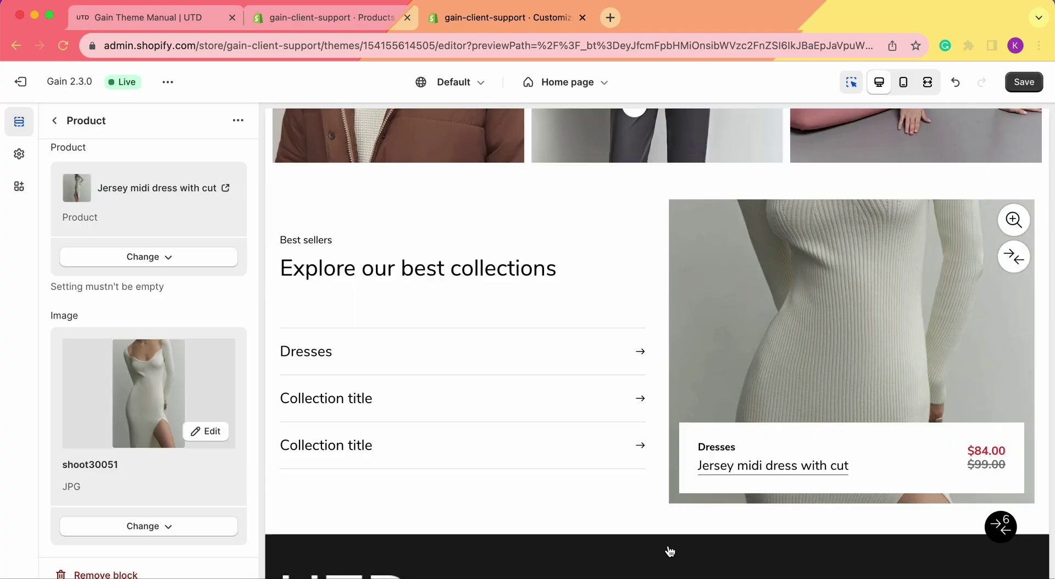
Step: Remove the Dresses block's image and assign shoot30008 from the store library instead
click(158, 525)
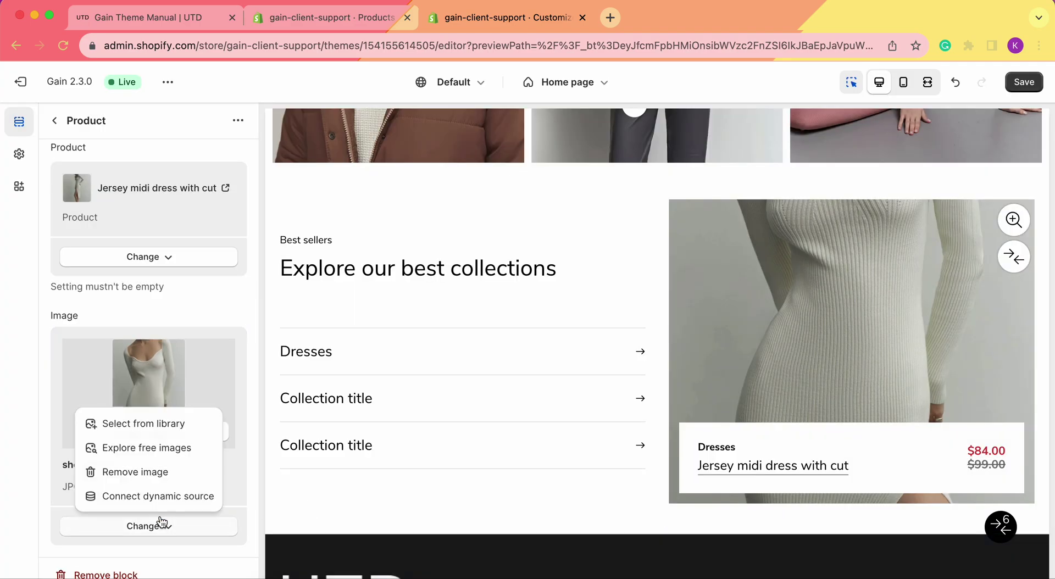
click(171, 472)
click(172, 498)
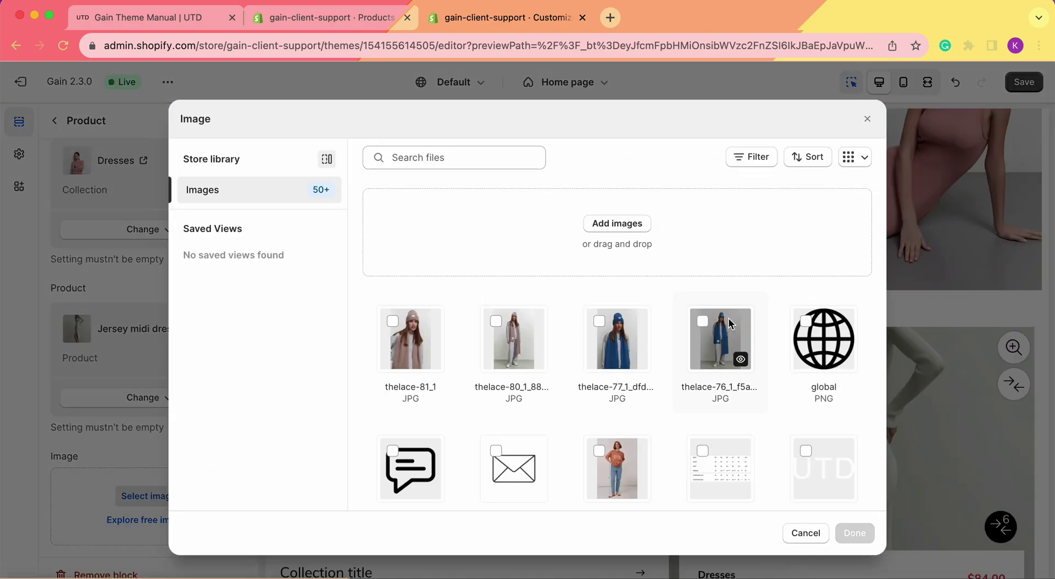
scroll(728, 319, down, 8)
scroll(729, 319, down, 7)
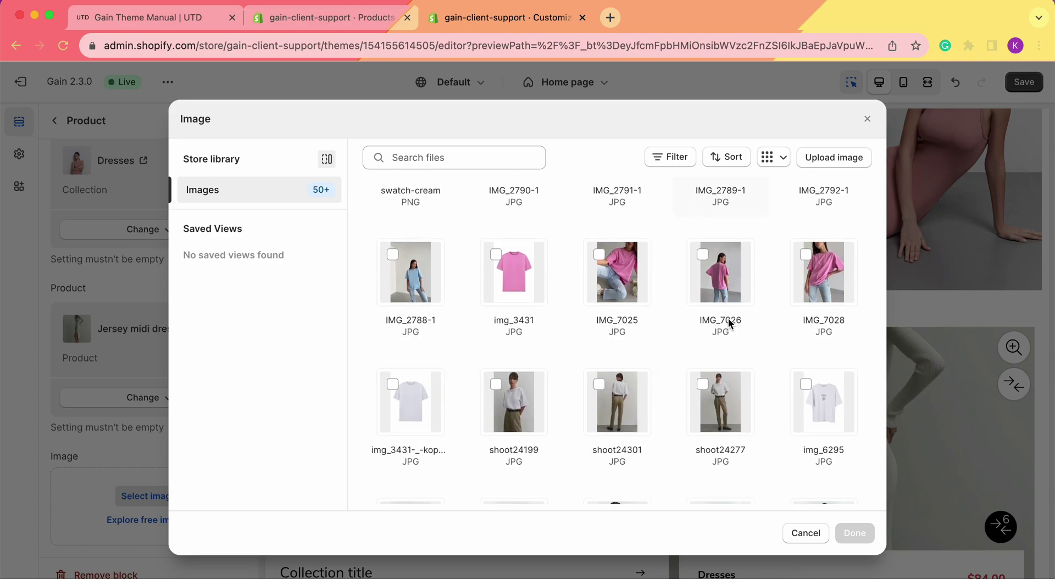
scroll(729, 318, down, 10)
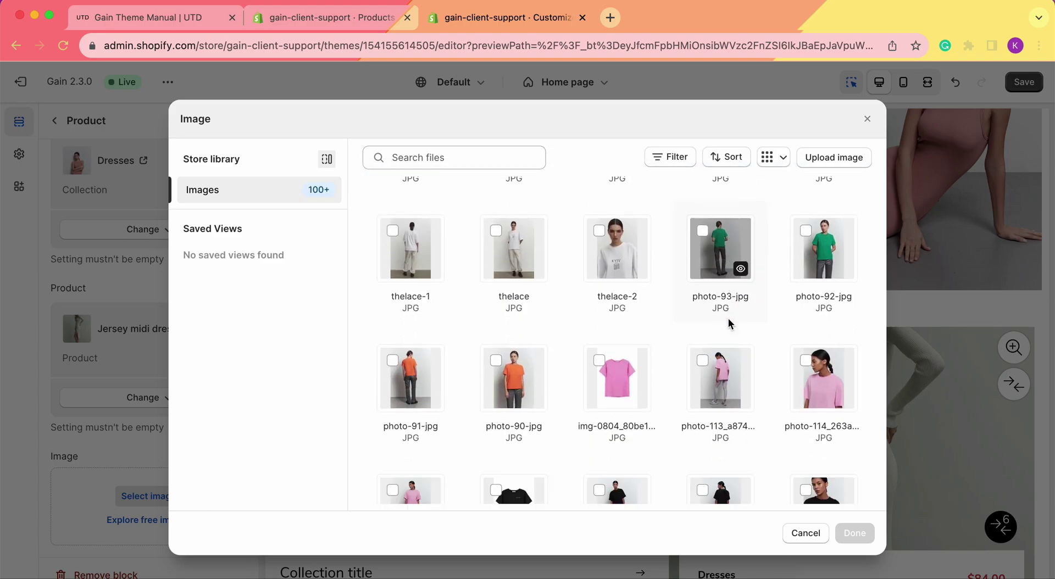
scroll(727, 318, down, 10)
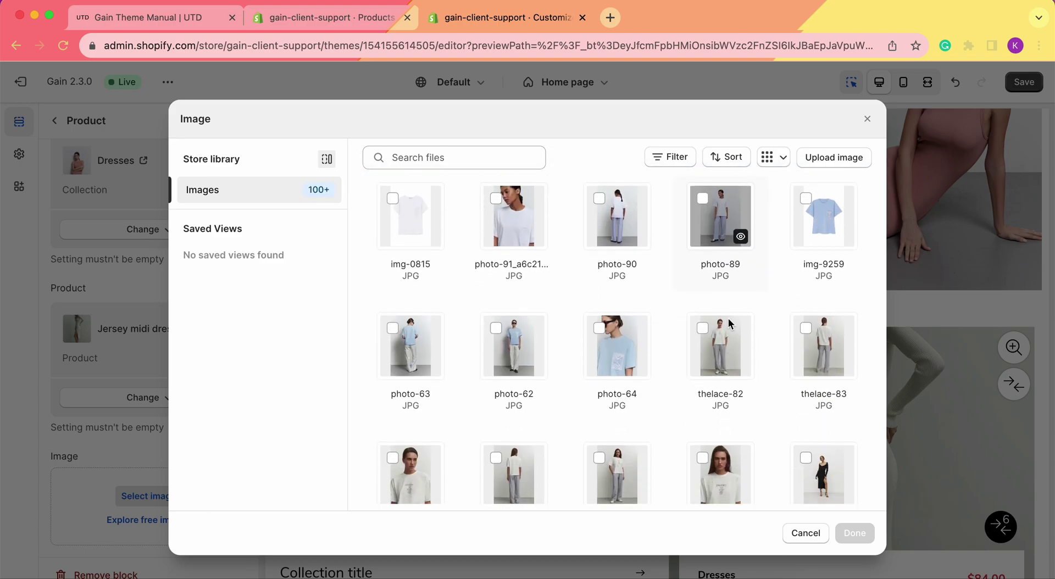
scroll(727, 317, down, 3)
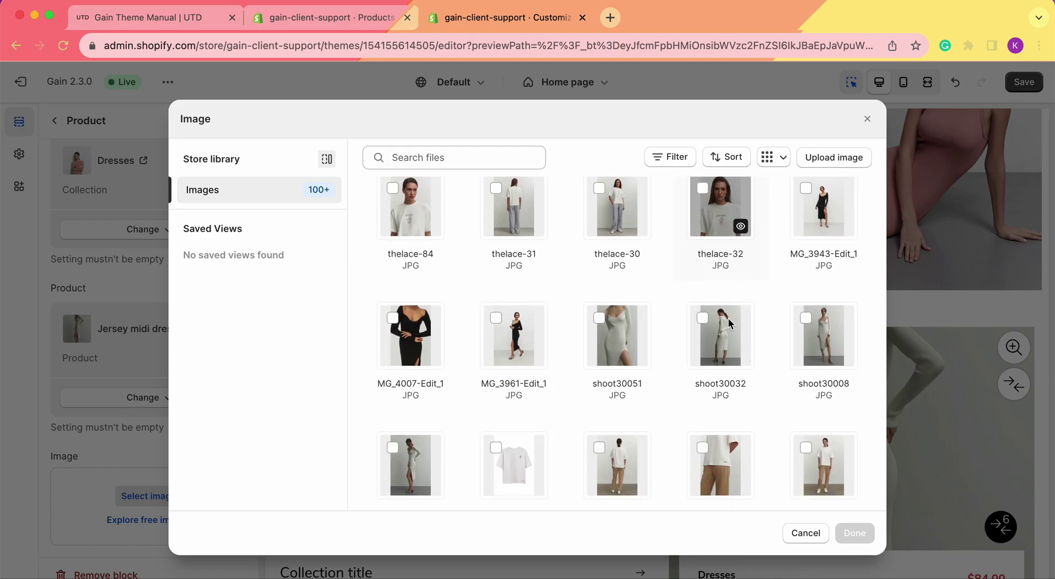
click(813, 323)
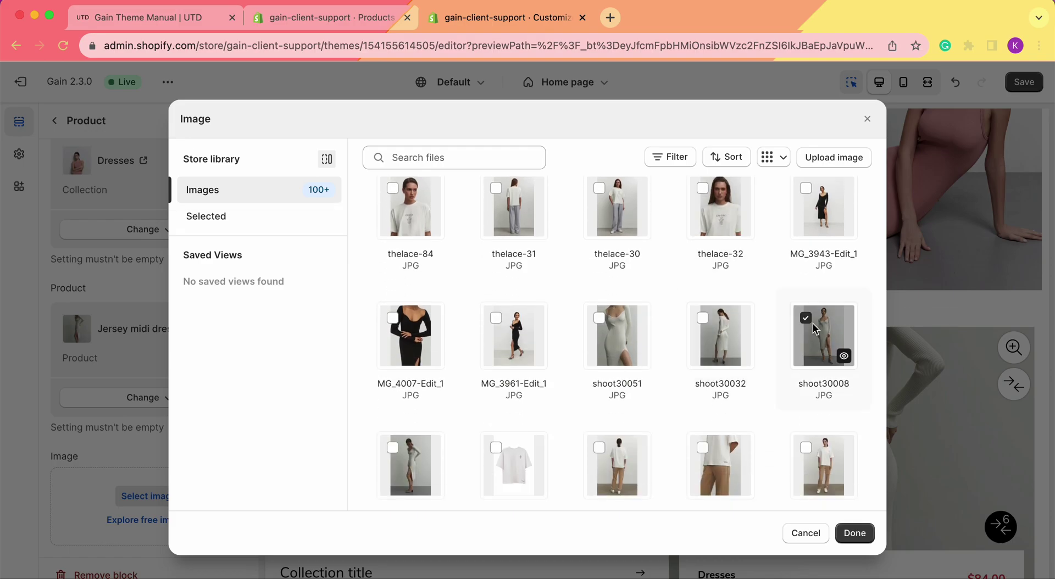
click(855, 533)
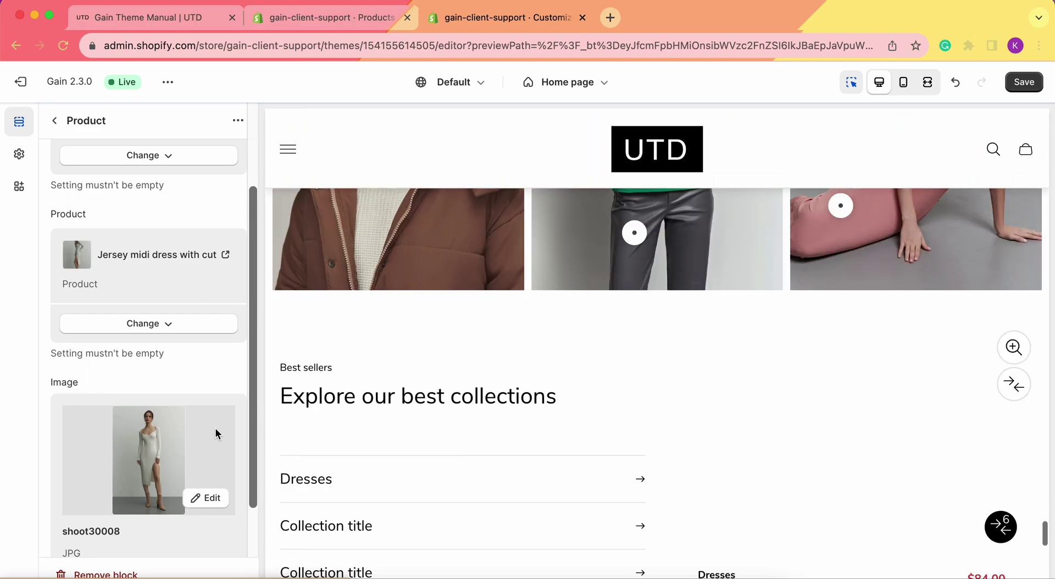
scroll(202, 354, down, 2)
scroll(836, 425, down, 2)
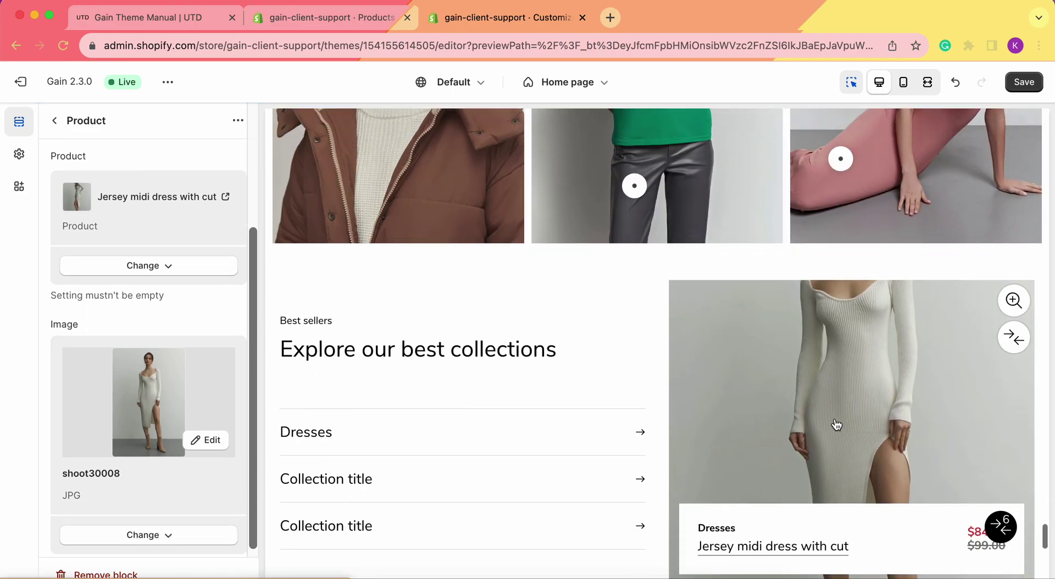
scroll(837, 425, down, 2)
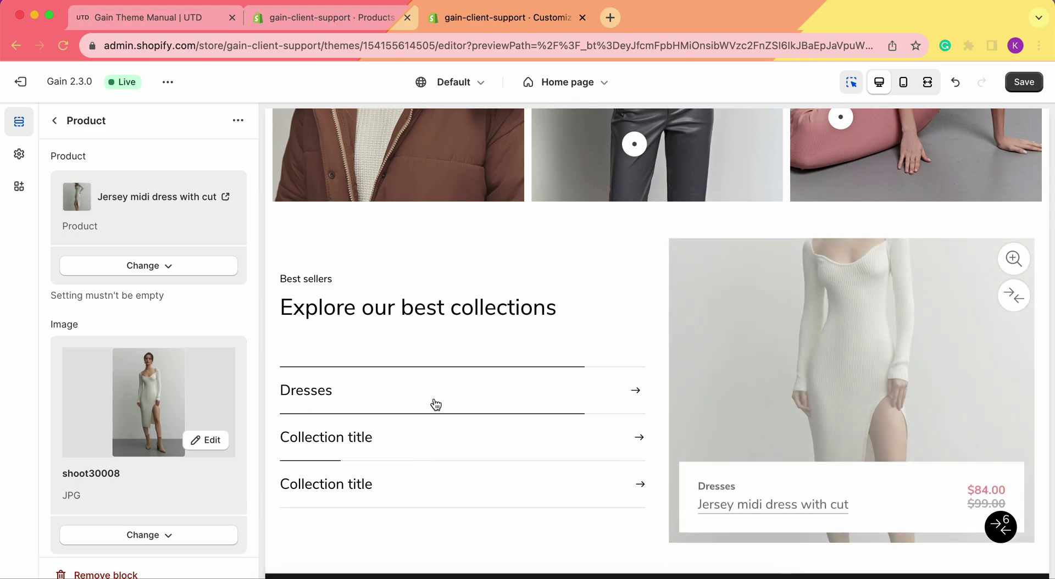
scroll(66, 283, down, 1)
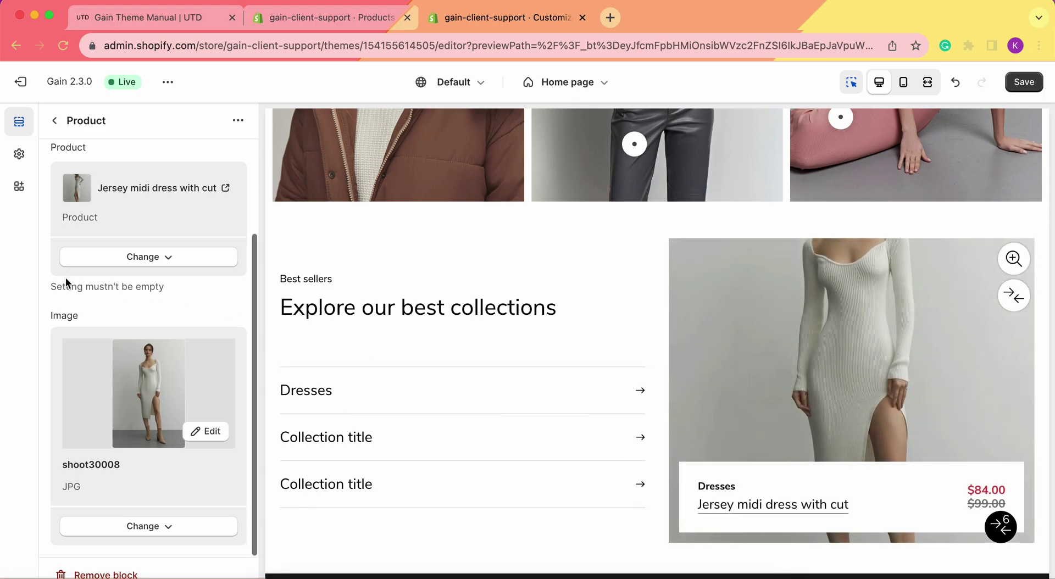
Step: Assign the Blazers collection to the second Product block of the Best sellers section
click(56, 121)
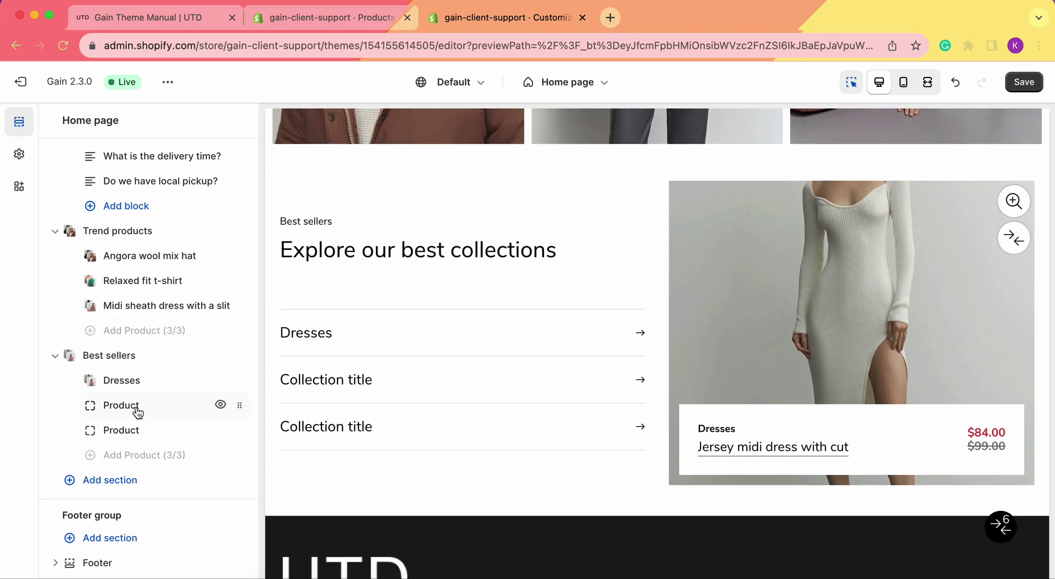
click(120, 406)
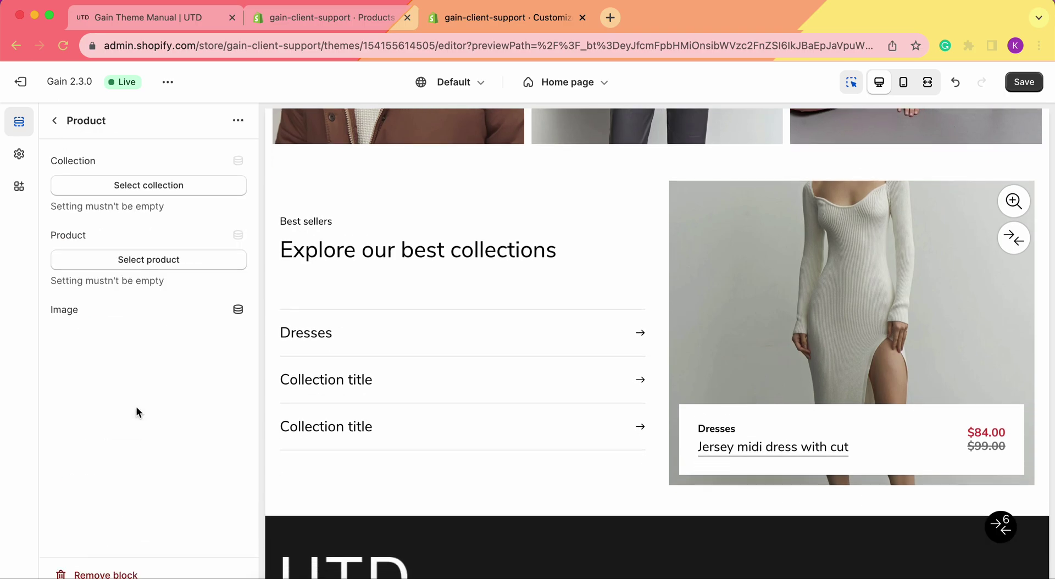
click(137, 186)
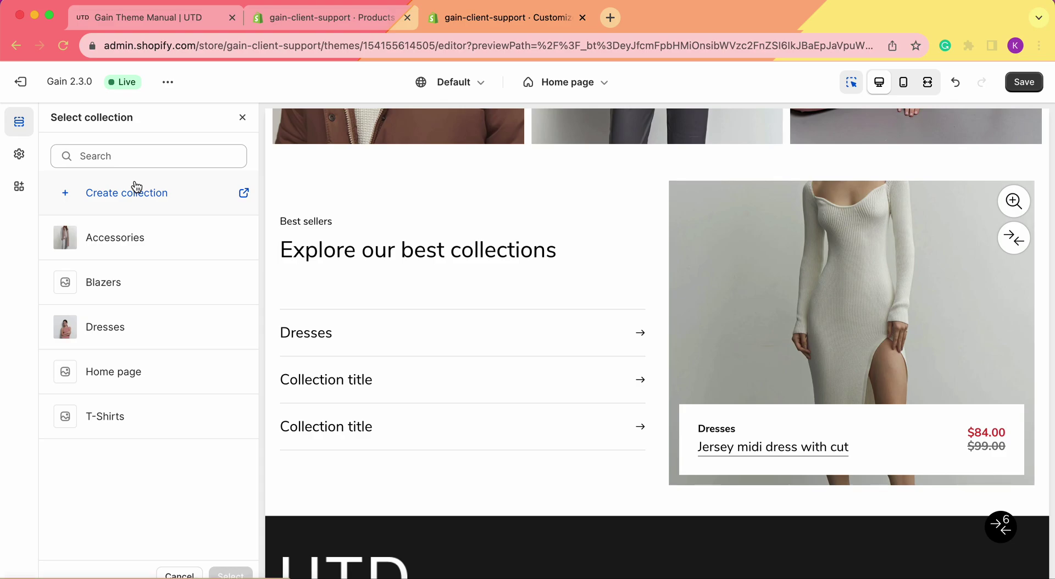
click(132, 283)
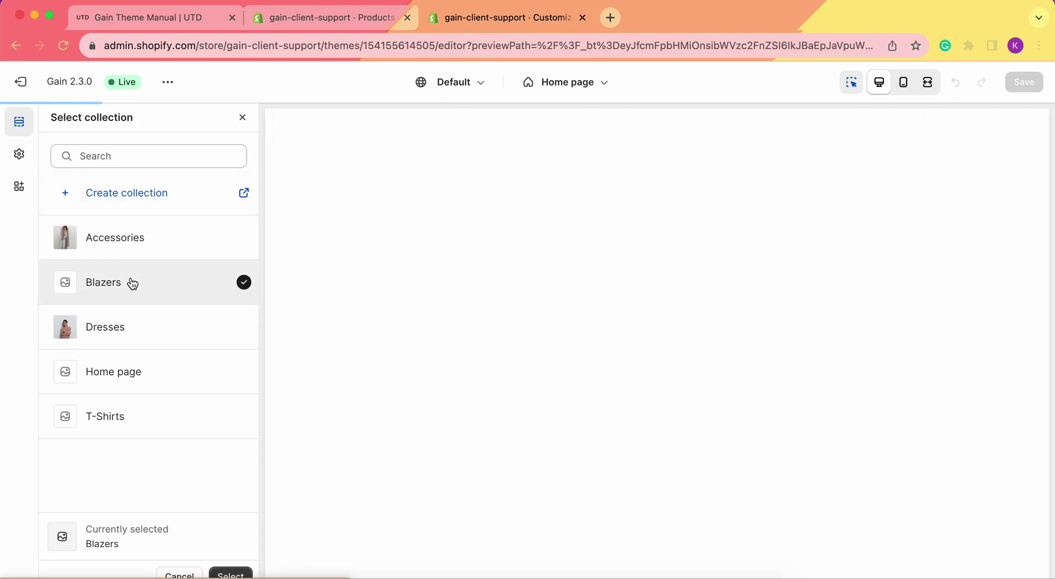
click(230, 574)
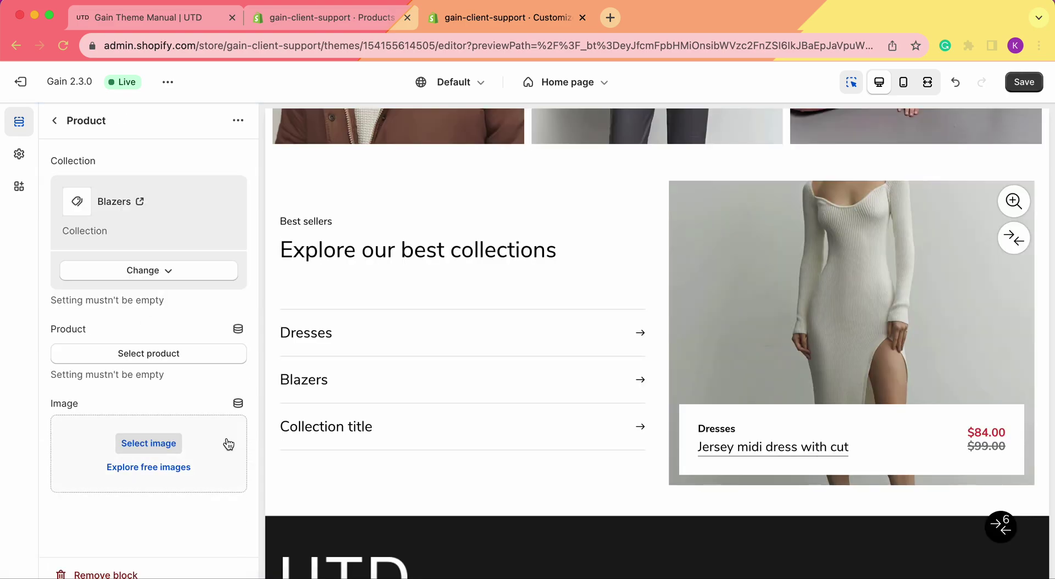
Step: Assign the product Double-breasted blazer in gray to the Blazers block and return to the home page's section list
click(151, 354)
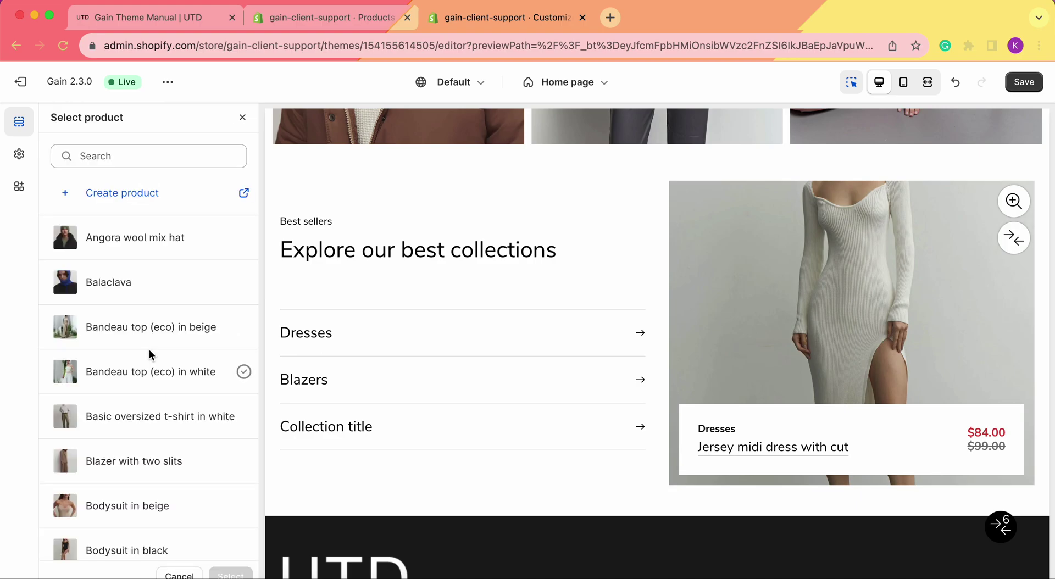
click(132, 154)
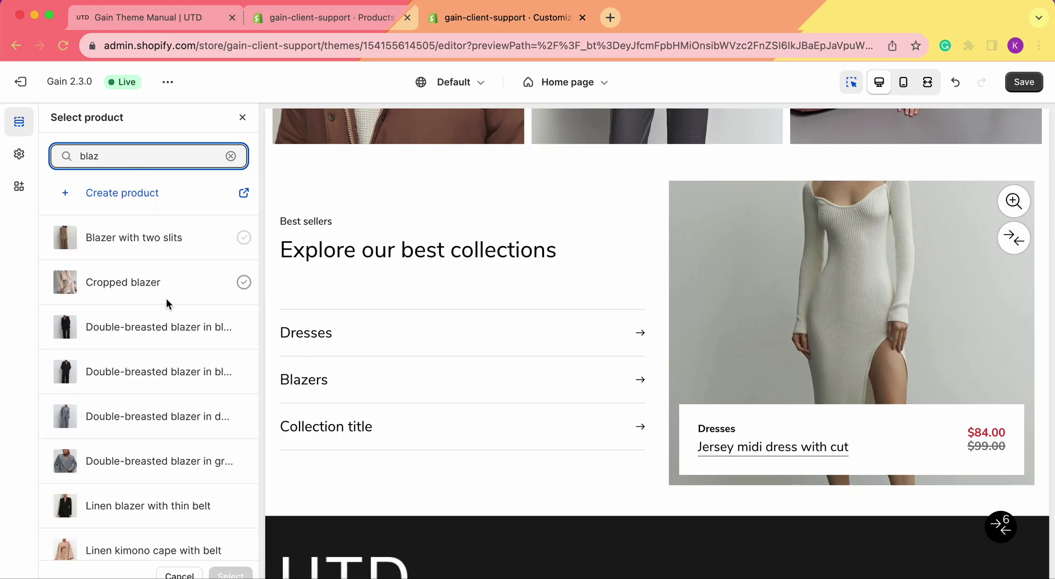
scroll(165, 304, down, 4)
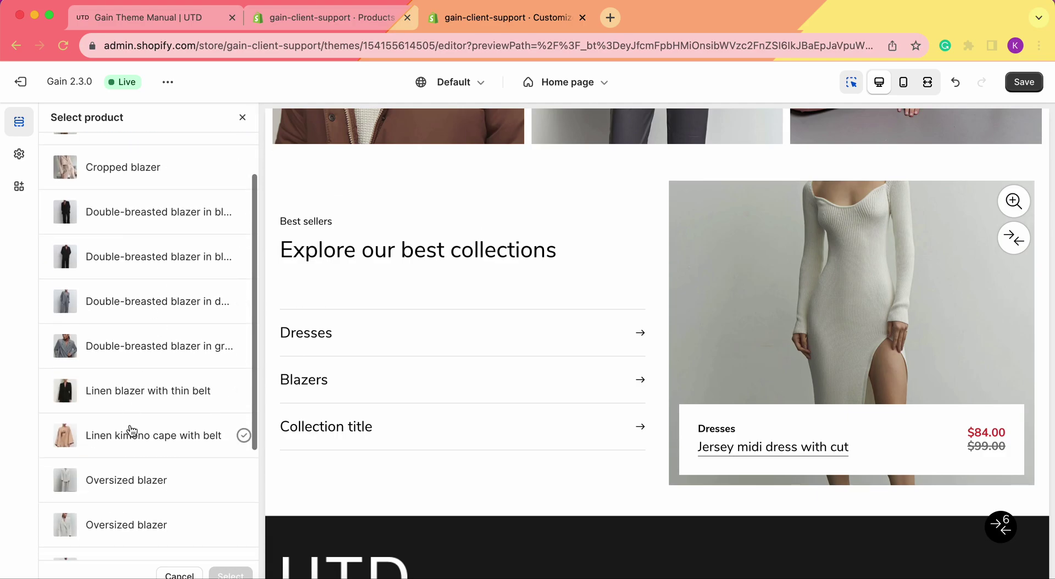
click(146, 346)
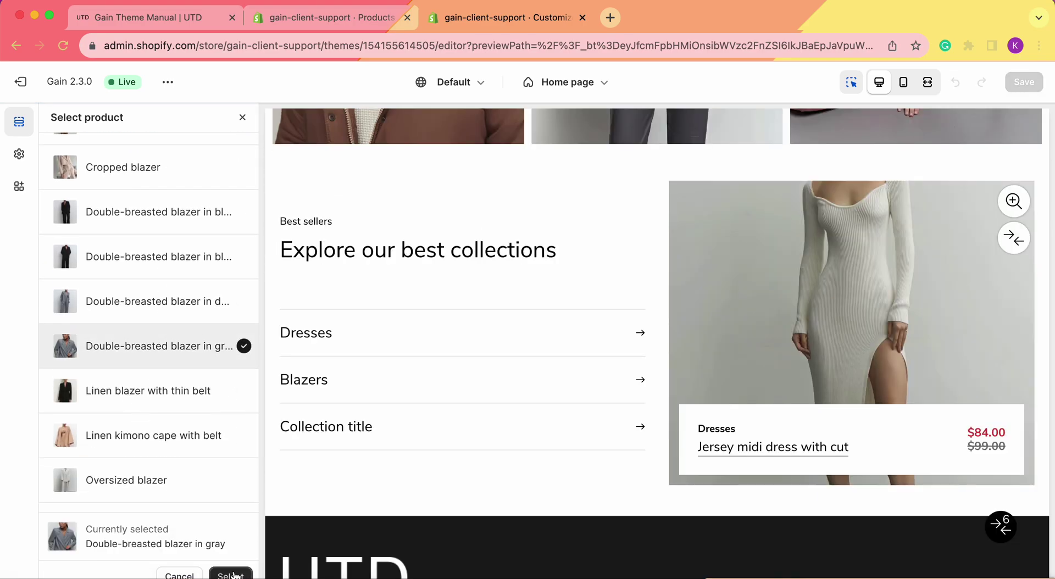
click(231, 574)
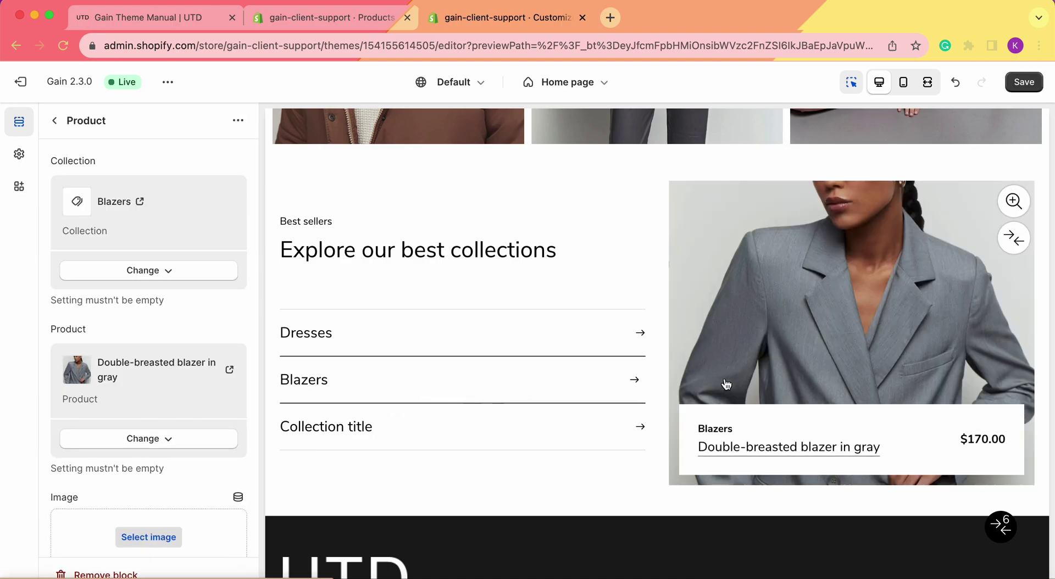
scroll(198, 525, down, 2)
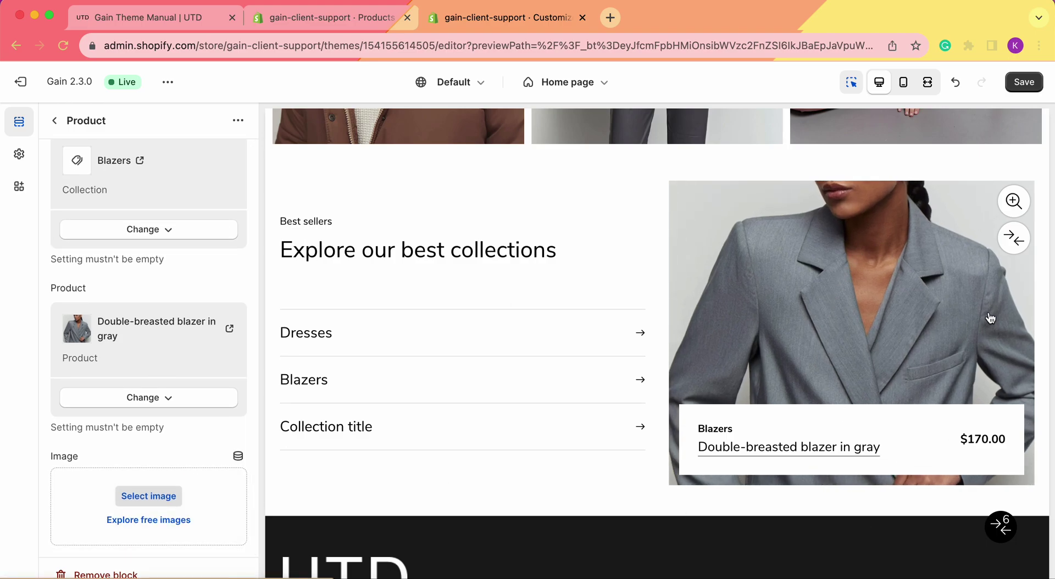
click(55, 120)
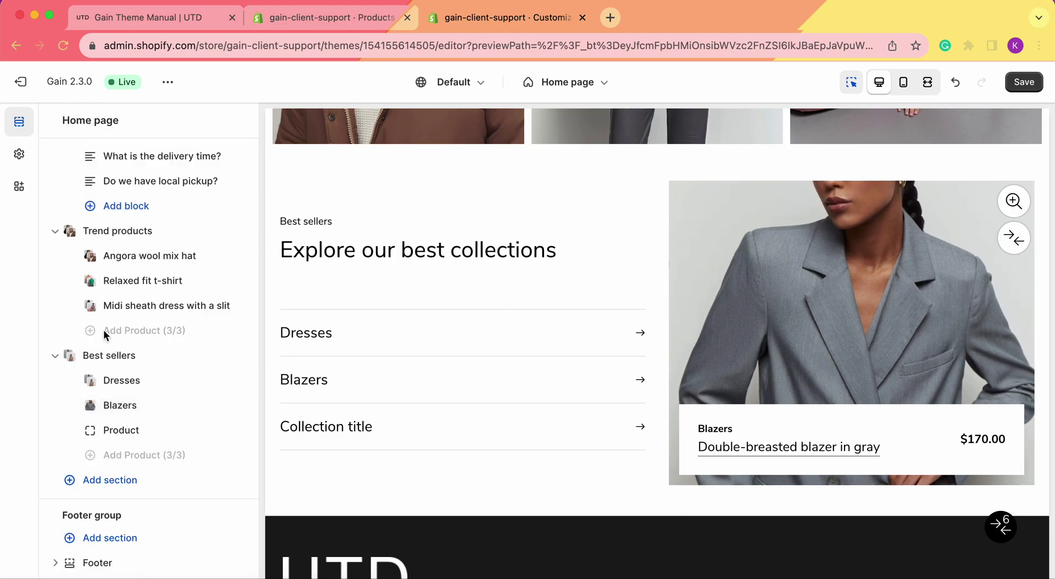
Step: Assign the Accessories collection to the third Product block of the Best sellers section
click(121, 430)
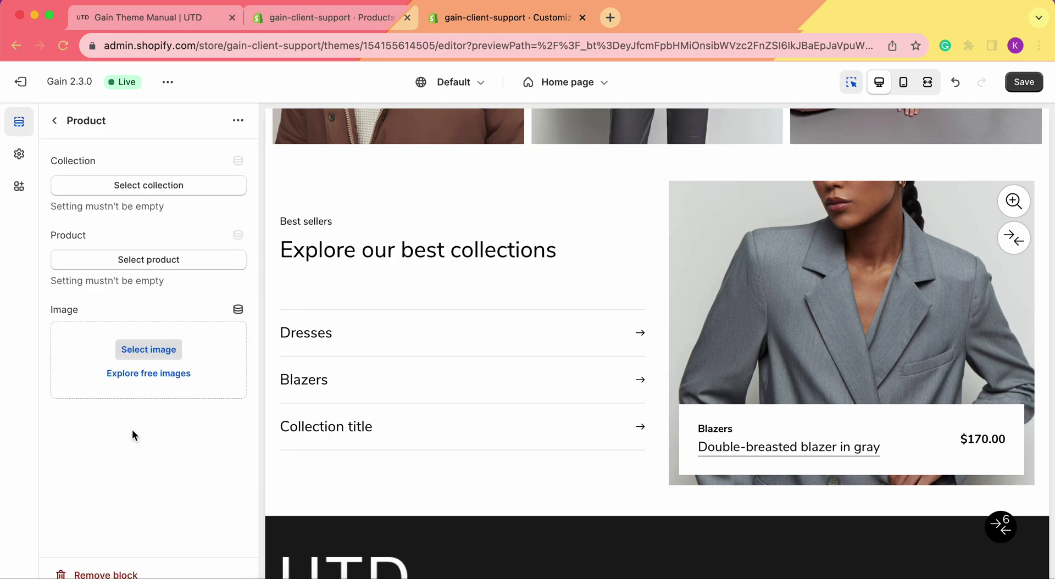
click(135, 187)
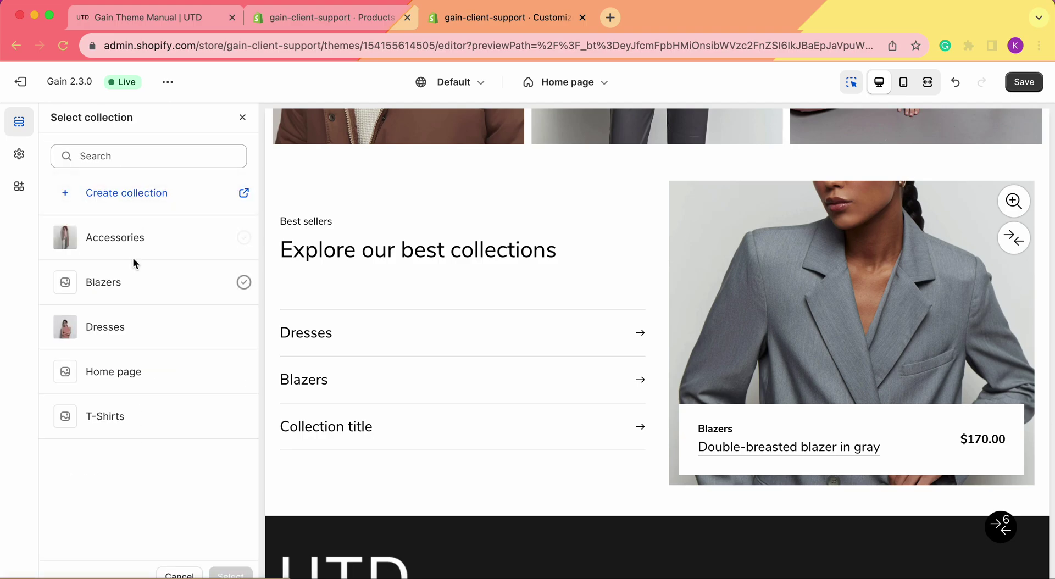
click(139, 244)
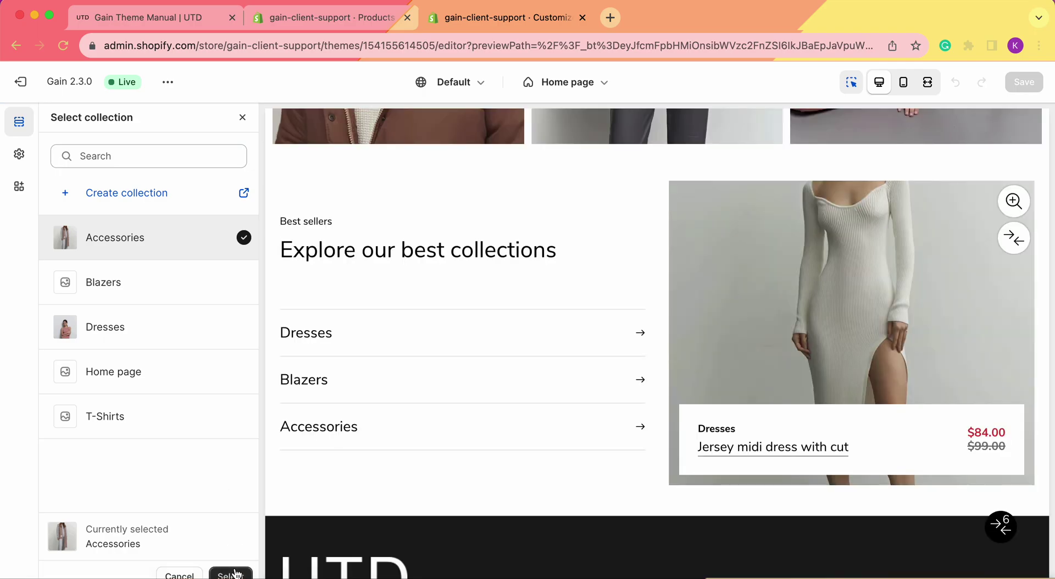
click(231, 572)
Step: Assign the product Angora wool mix hat to the Accessories block and return to the home page's section list
click(165, 355)
click(165, 238)
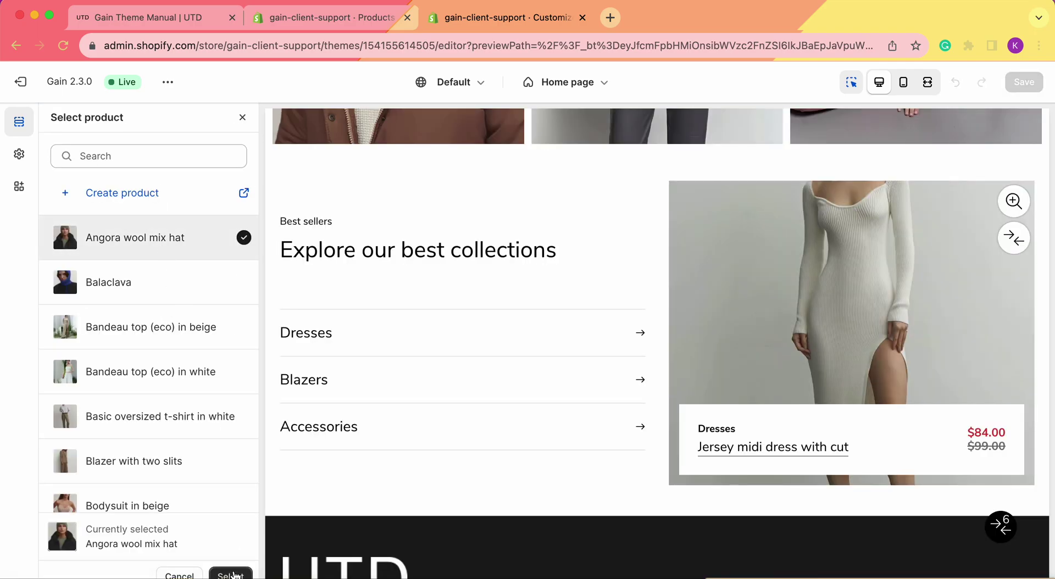
click(232, 575)
scroll(163, 394, down, 1)
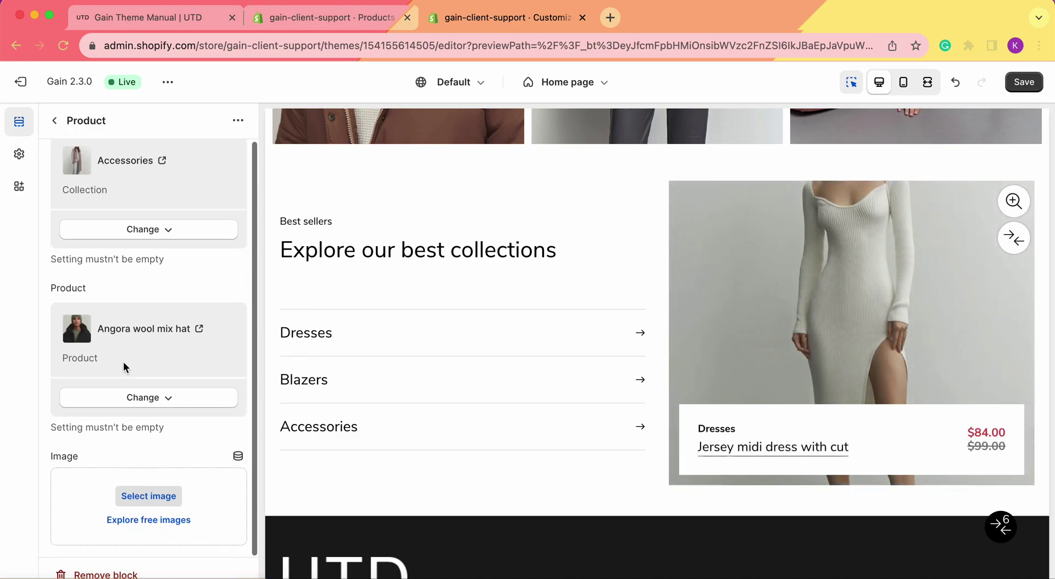
scroll(123, 361, up, 1)
click(55, 120)
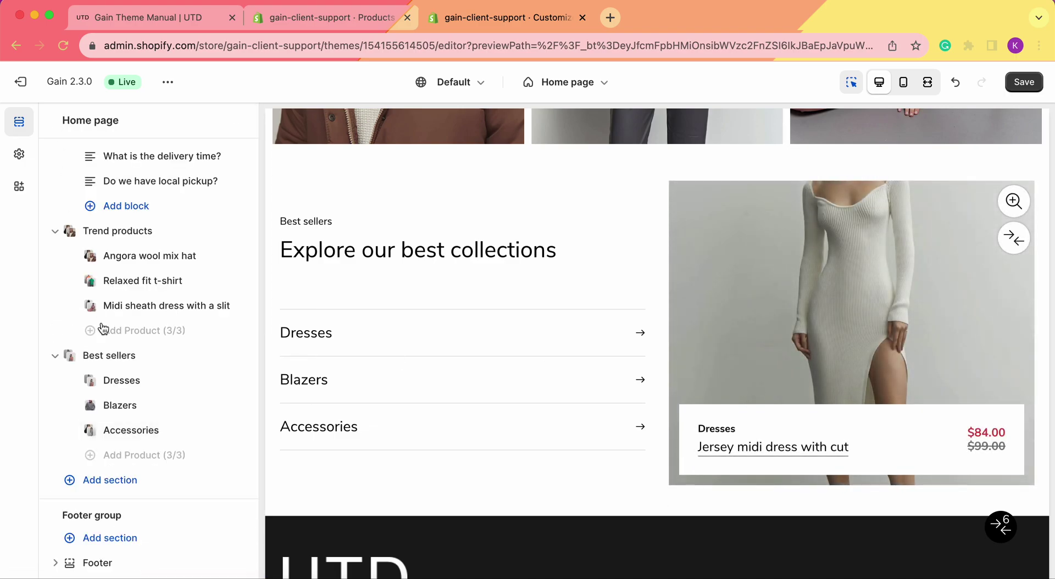
Step: Save the home page changes and open the storefront in a separate browser tab
click(1025, 82)
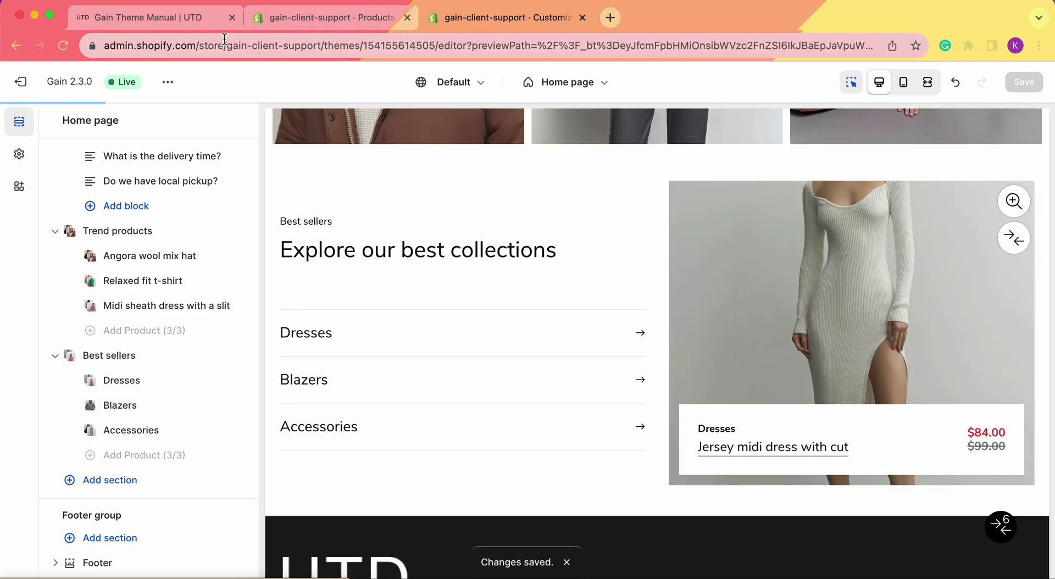
click(168, 82)
click(74, 218)
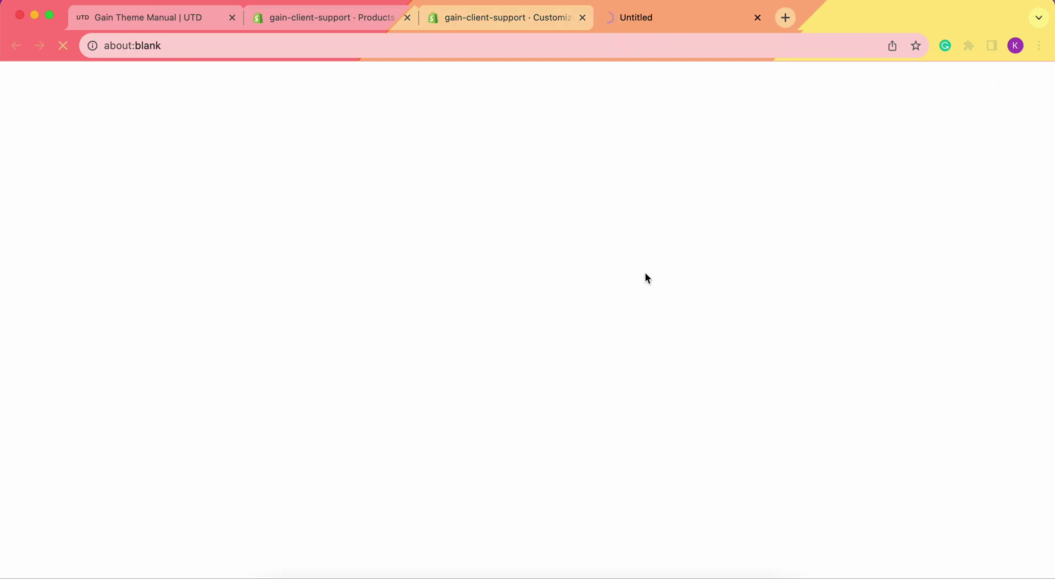
Step: Locate the Best sellers section near the end of the storefront's home page and examine its layout
scroll(645, 272, down, 10)
scroll(645, 272, down, 15)
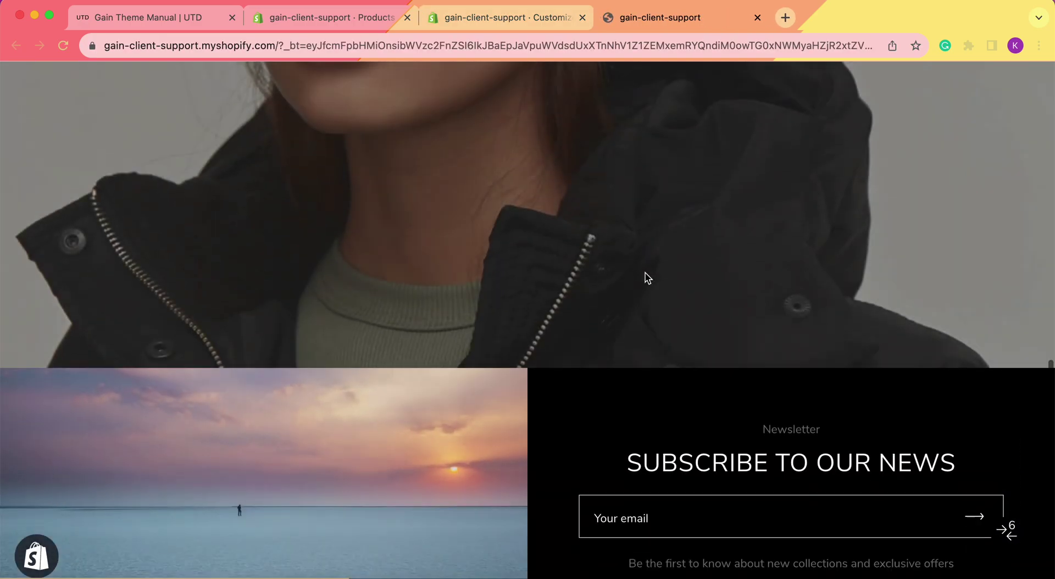
scroll(647, 279, down, 20)
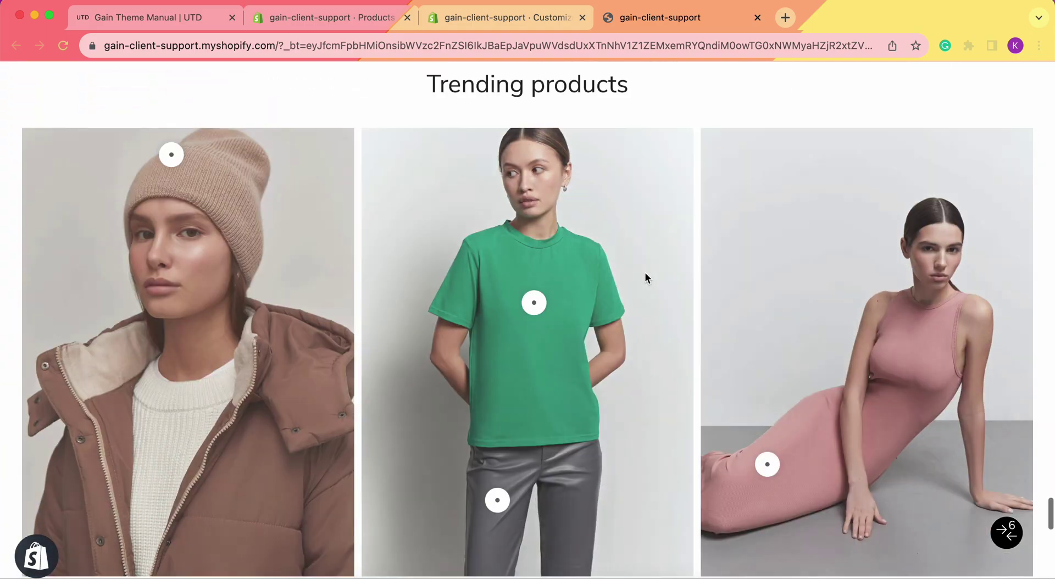
scroll(647, 277, up, 10)
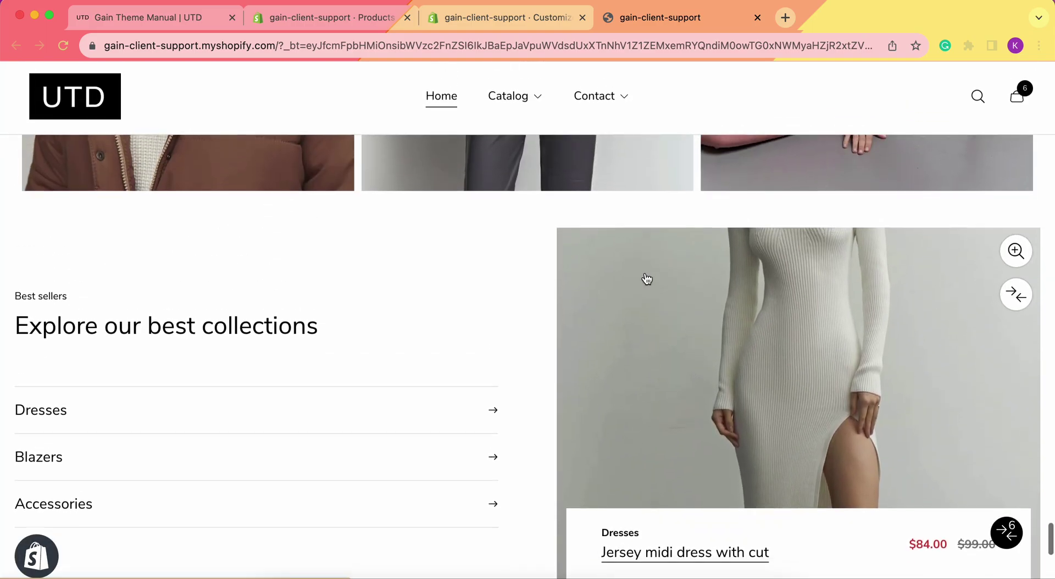
Step: Follow the section's Dresses link, look through that collection's products, and go back to the Best sellers section
scroll(647, 277, down, 2)
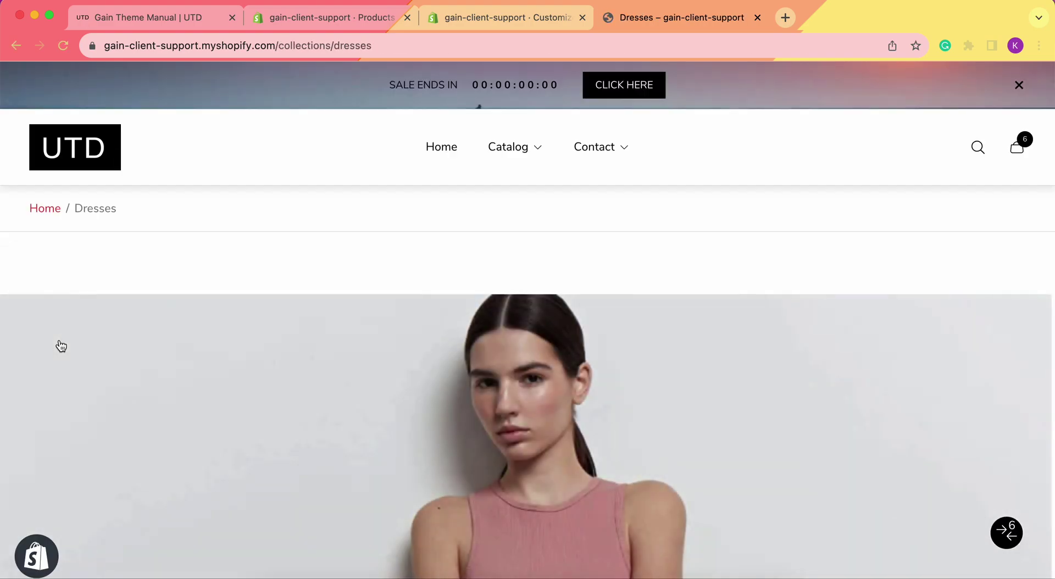
scroll(572, 407, down, 10)
scroll(571, 407, down, 15)
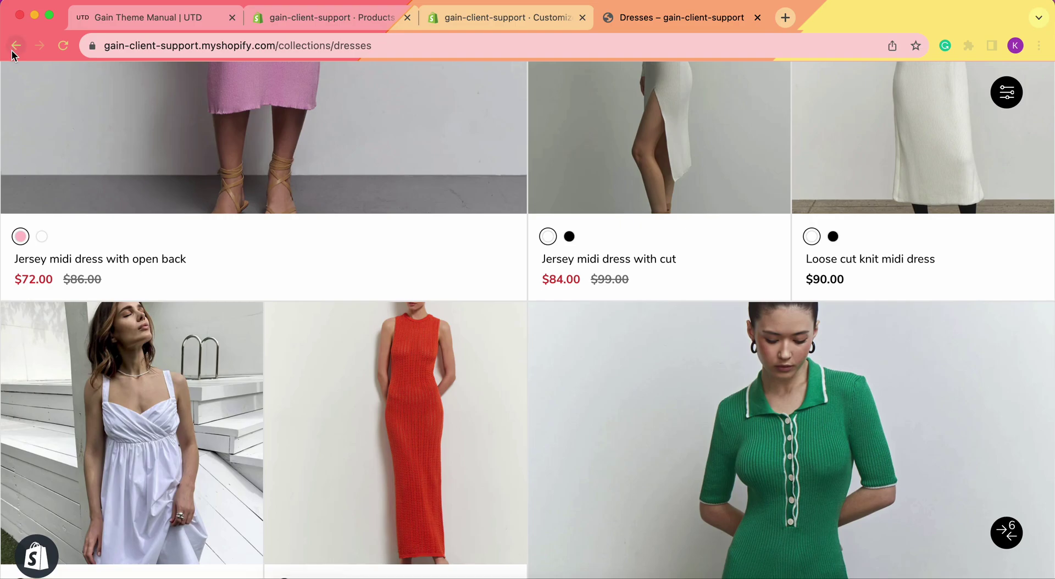
click(15, 46)
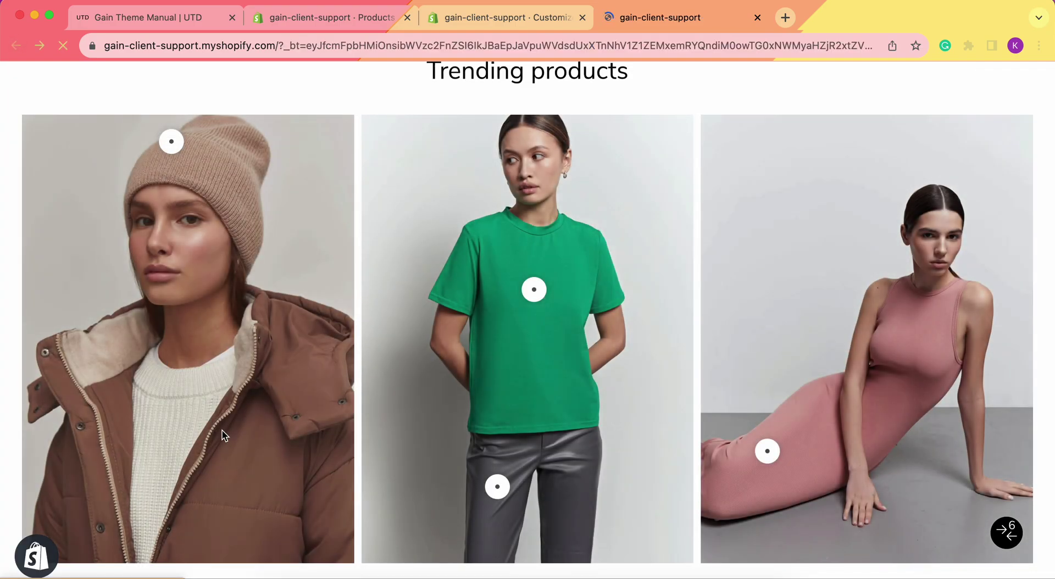
scroll(221, 435, down, 10)
scroll(110, 324, up, 1)
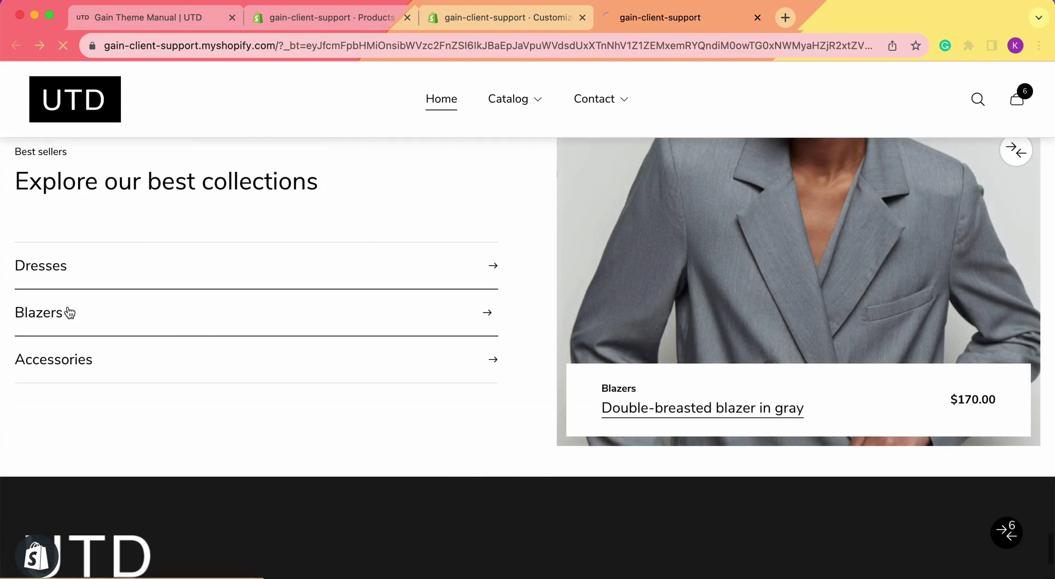
Step: Check the section's Blazers link by viewing its collection page, and return to the Best sellers section
click(71, 313)
scroll(681, 311, down, 2)
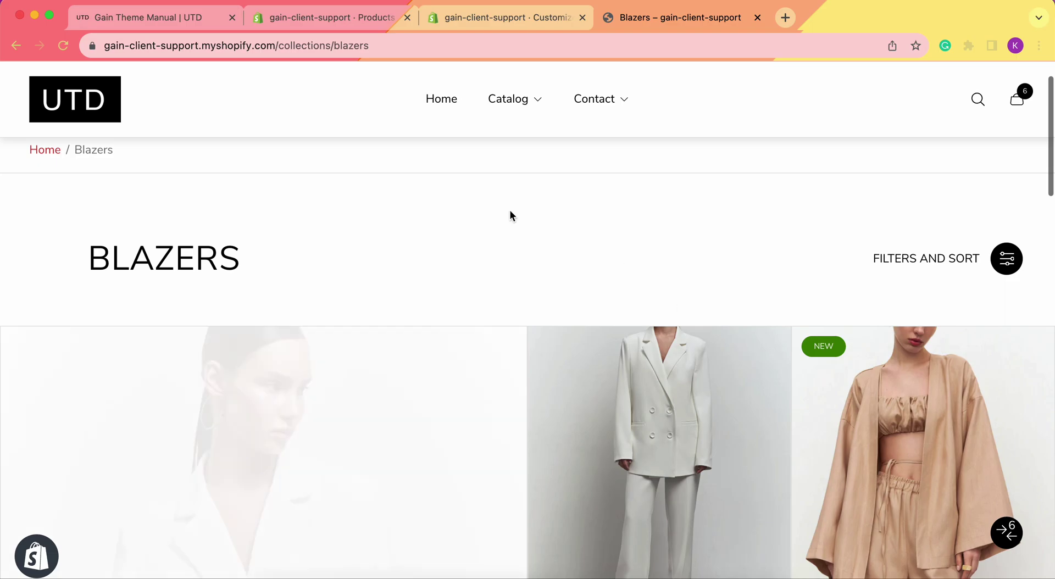
click(15, 46)
scroll(181, 391, down, 15)
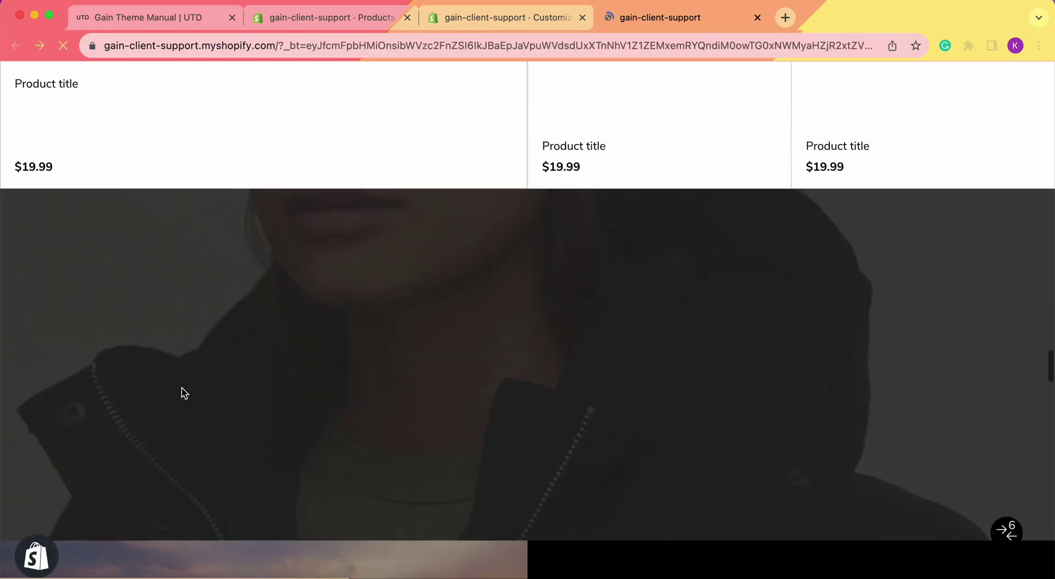
scroll(181, 387, down, 20)
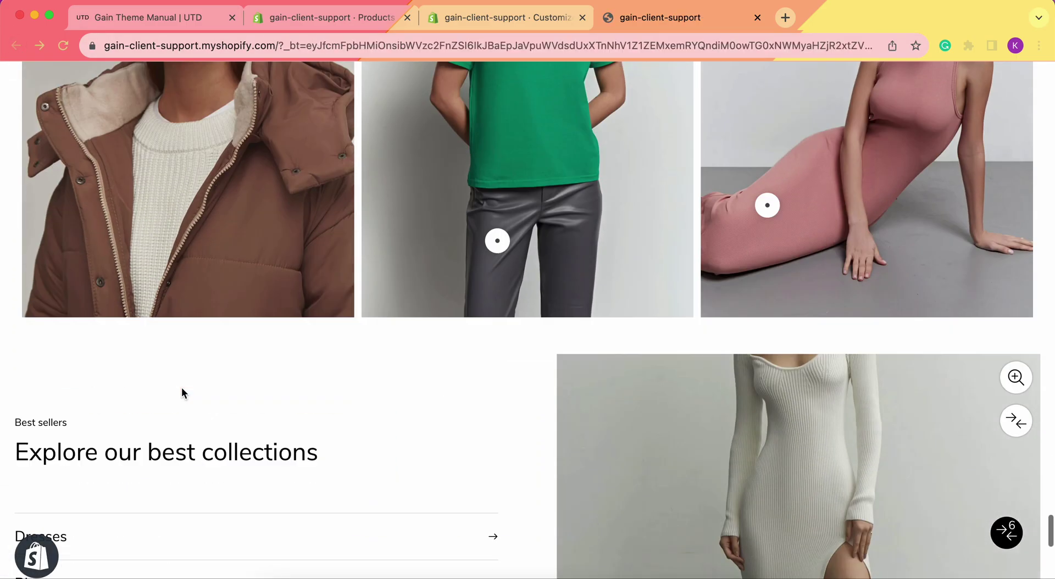
scroll(181, 390, up, 2)
scroll(181, 396, up, 1)
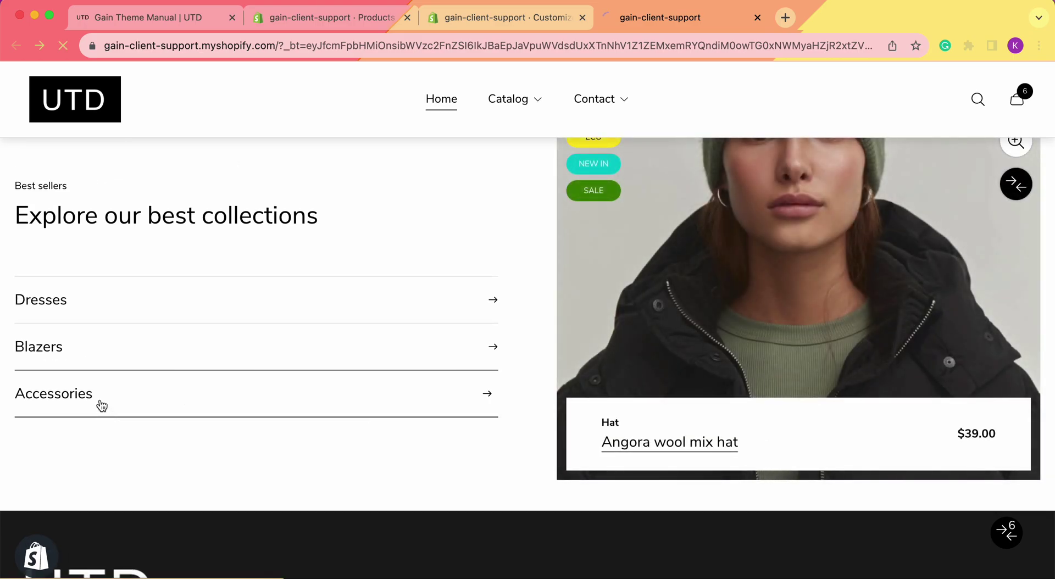
Step: Browse the Accessories collection page linked from the Best sellers section and go back to the home page
scroll(786, 319, down, 3)
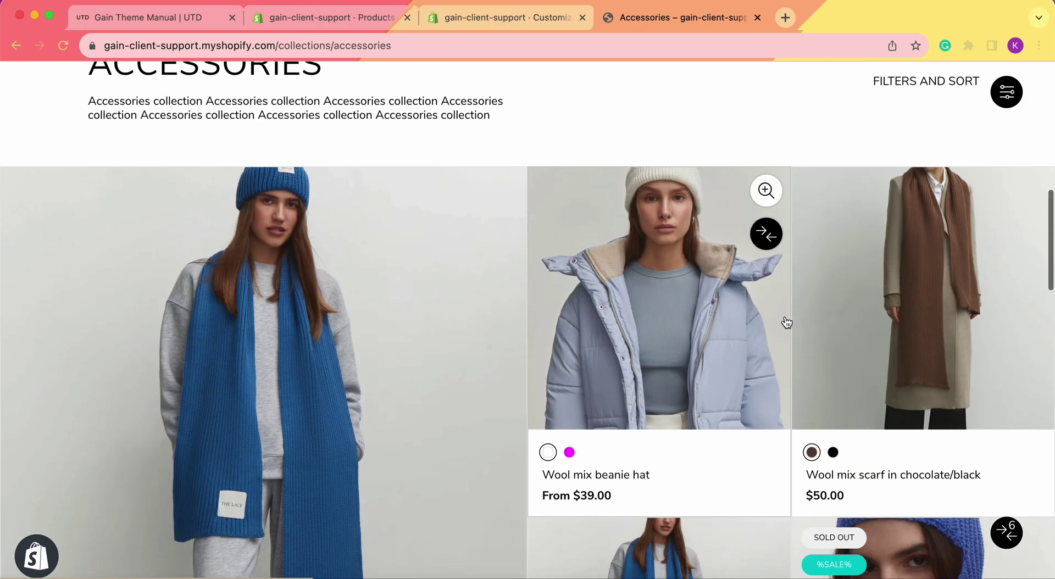
scroll(787, 322, down, 8)
click(14, 46)
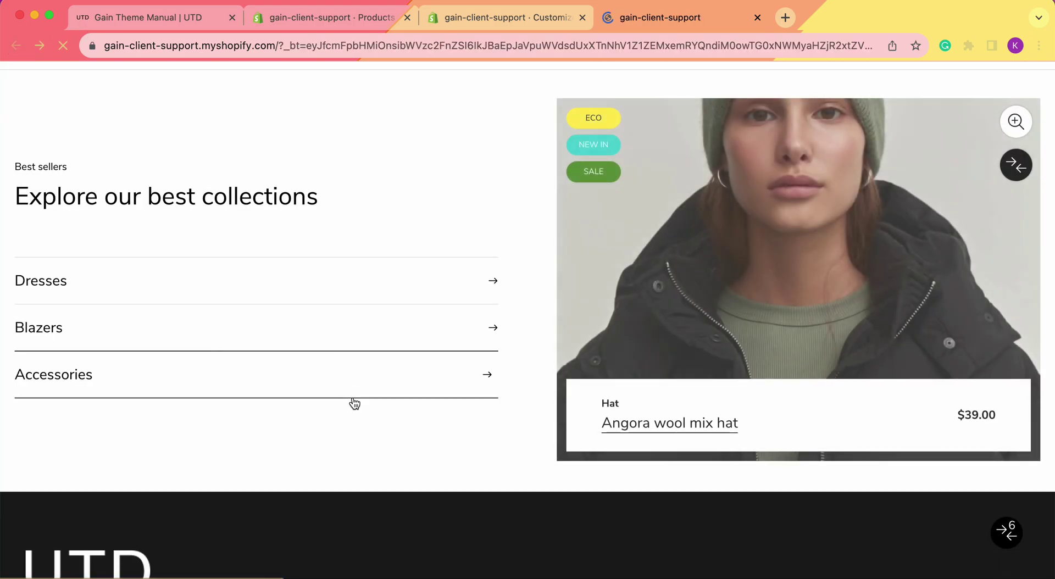
Step: Reopen the Dresses collection from the Best sellers section and return to the home page's product preview
click(279, 308)
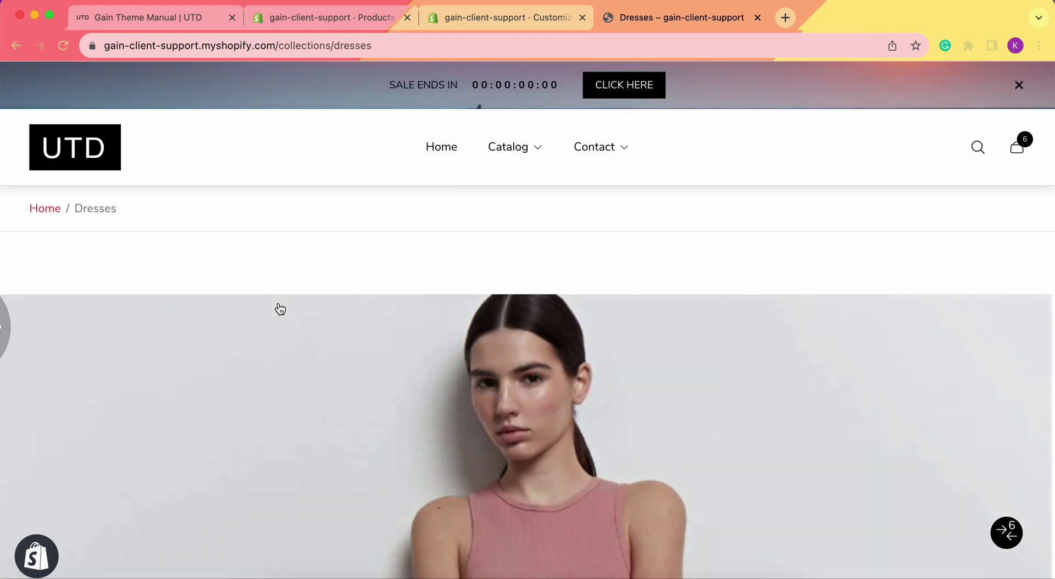
scroll(279, 309, left, 5)
scroll(279, 309, down, 1)
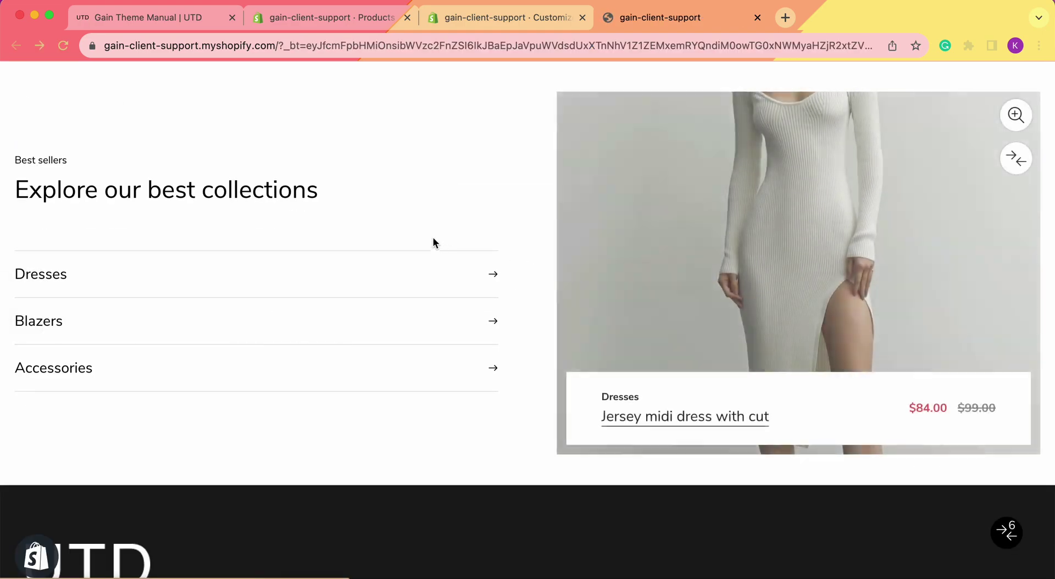
scroll(439, 272, up, 2)
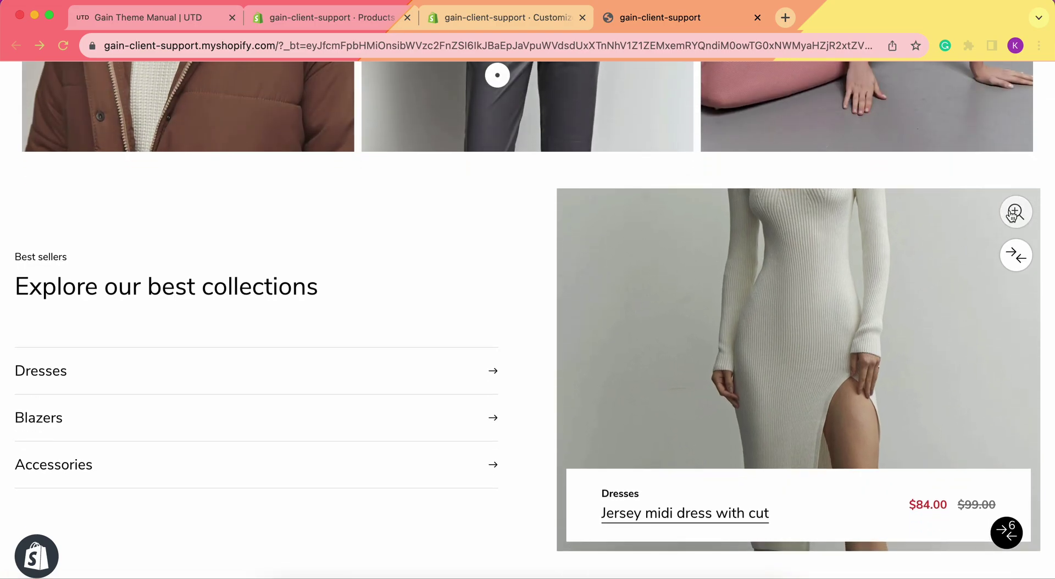
Step: Inspect the quick view of Jersey midi dress with cut, choose size M, and close the window
click(1017, 214)
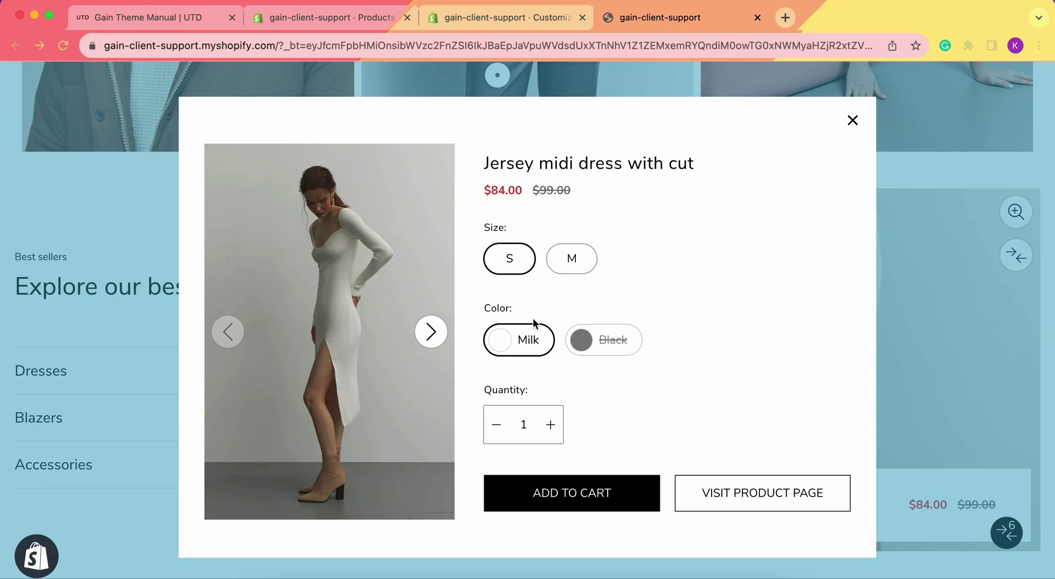
click(566, 269)
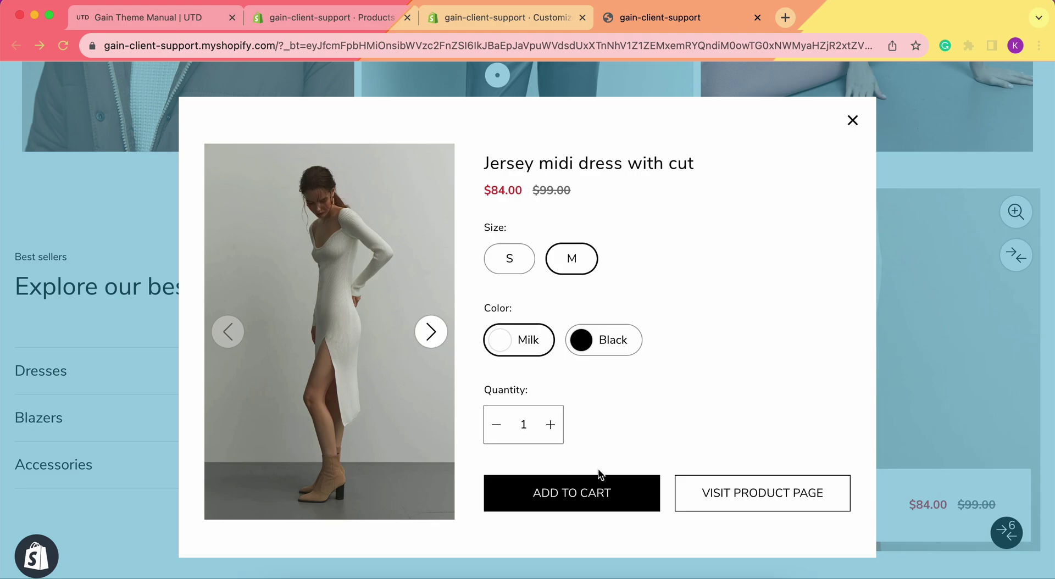
click(605, 493)
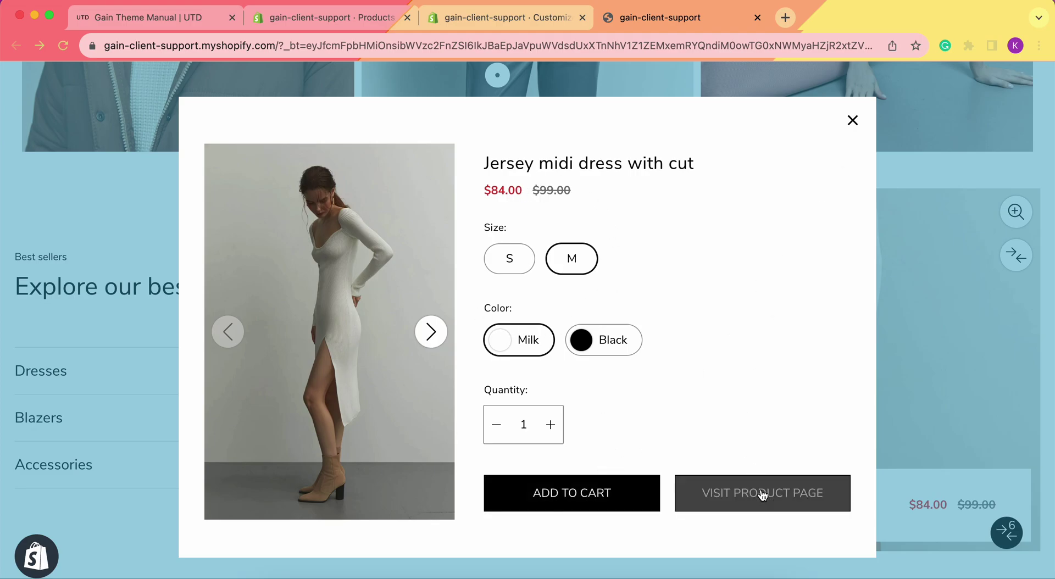
click(853, 120)
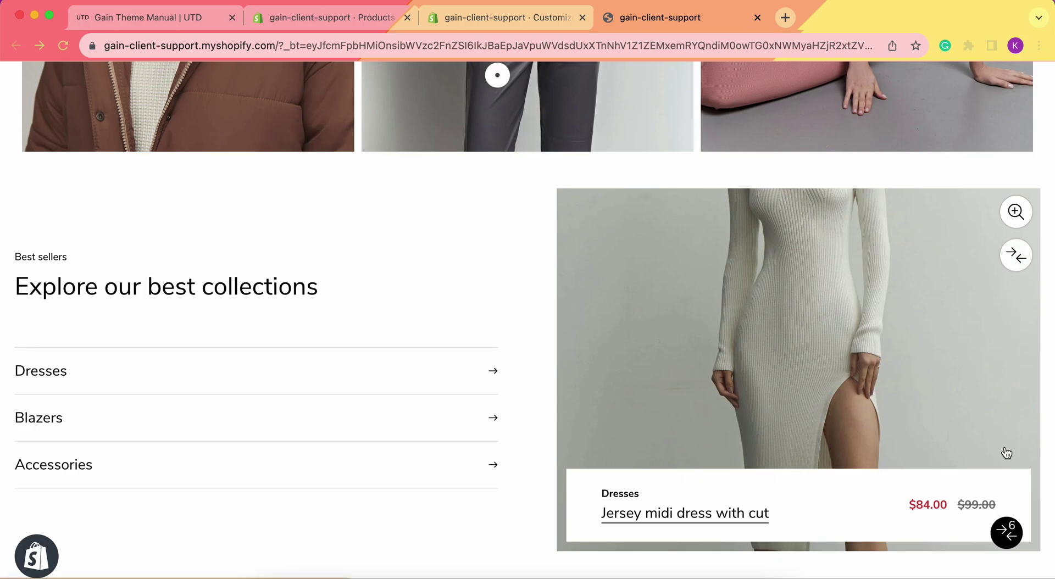
Step: Try to add Jersey midi dress with cut to the compare list, and remove Wool mix scarf with label from the list
click(1020, 263)
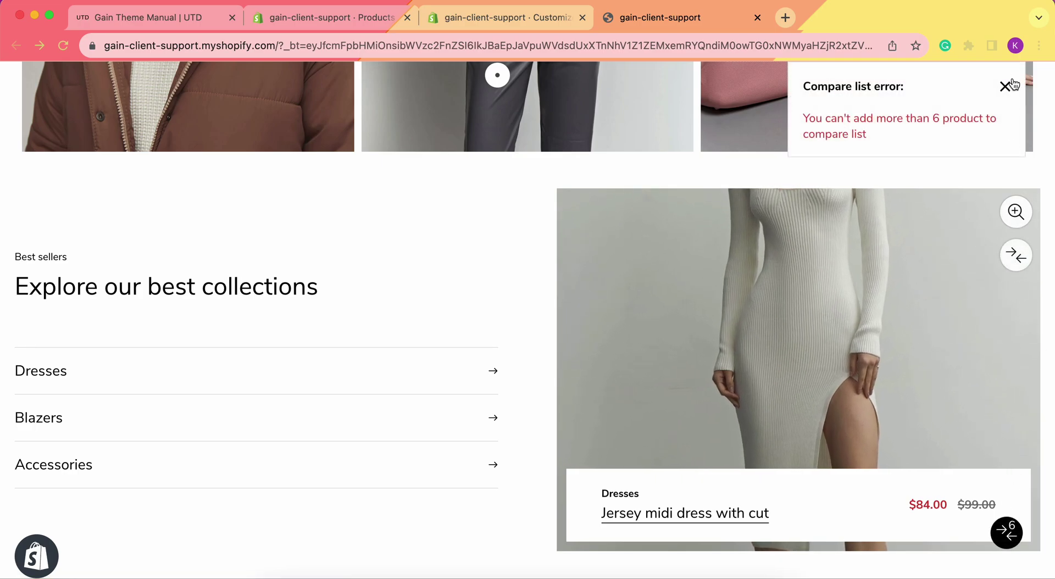
click(1008, 87)
click(1015, 532)
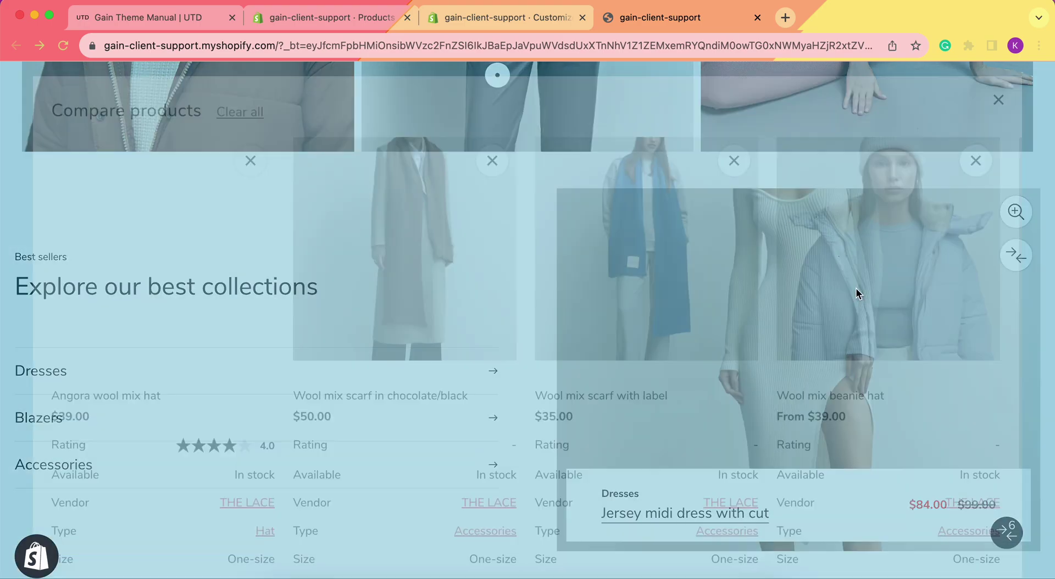
click(734, 160)
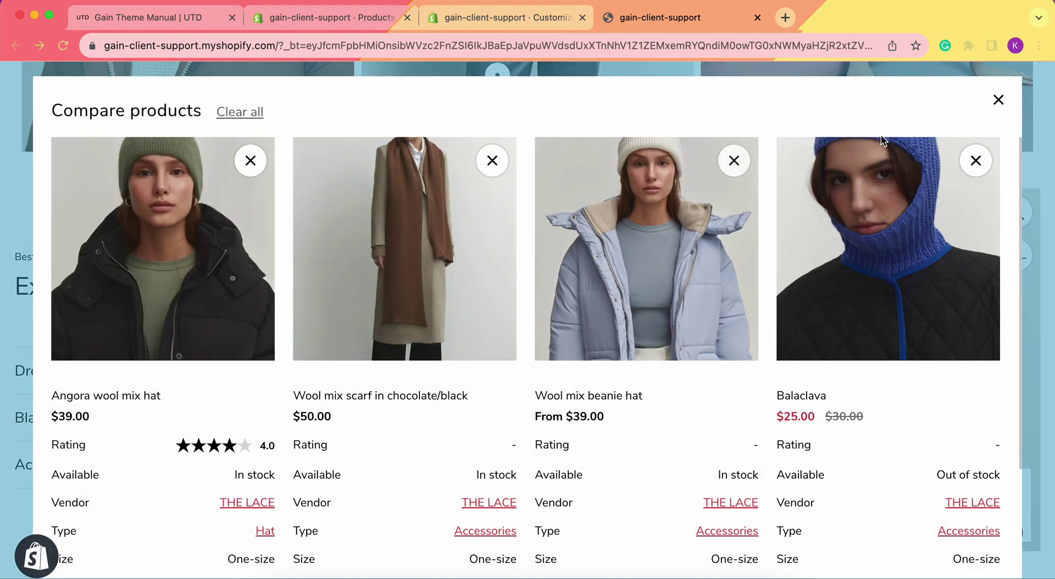
click(999, 100)
Step: Add Jersey midi dress with cut to the compare list, view it among the compared products, and close the comparison
click(1017, 255)
scroll(975, 292, down, 1)
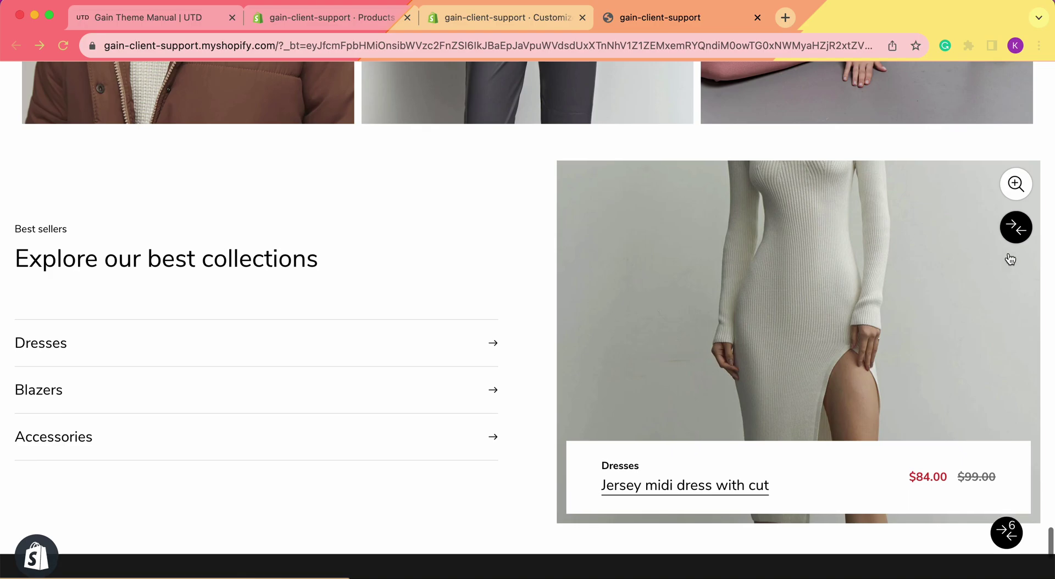
click(1009, 529)
scroll(665, 299, right, 5)
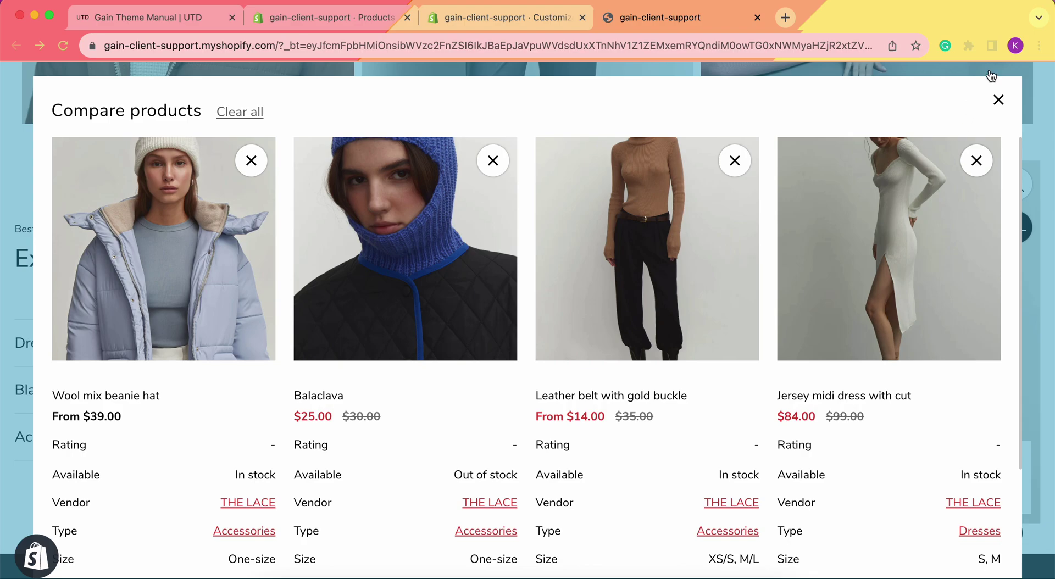
click(999, 100)
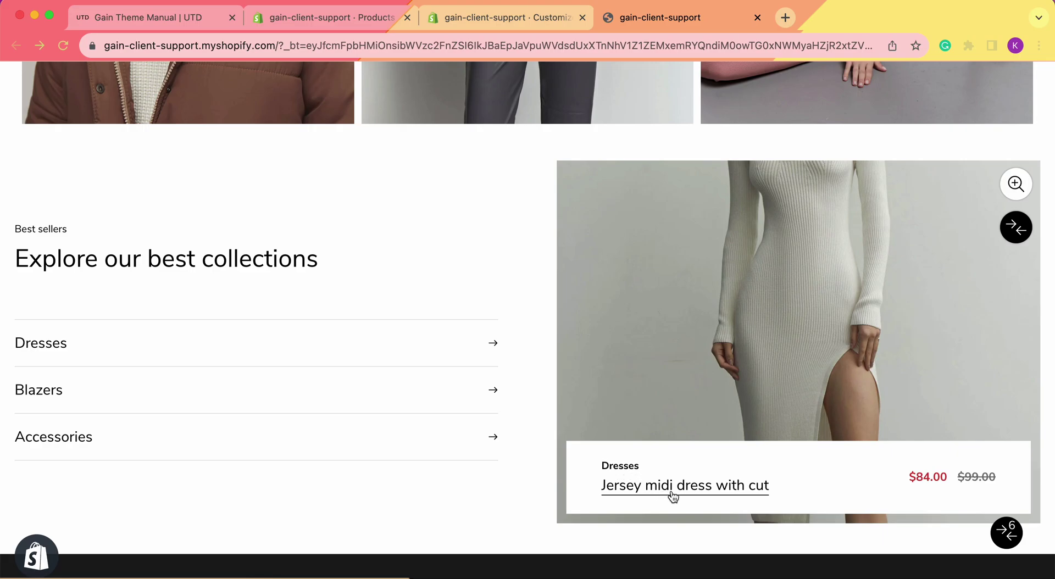
Step: Switch to the Gain Theme Manual and review the Best sellers instructions on adding the section and its general settings
mouse_move(368, 386)
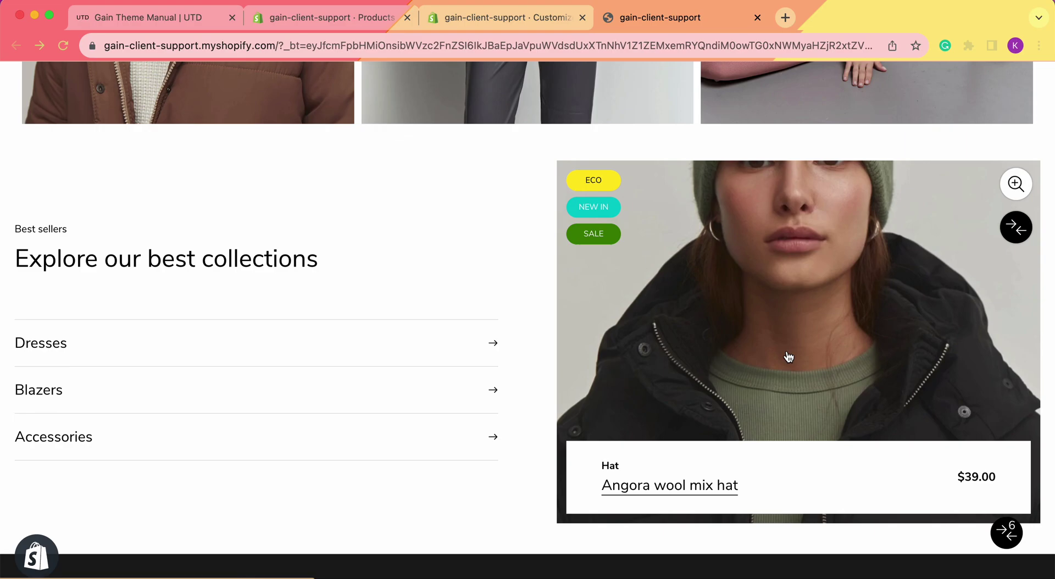
click(147, 17)
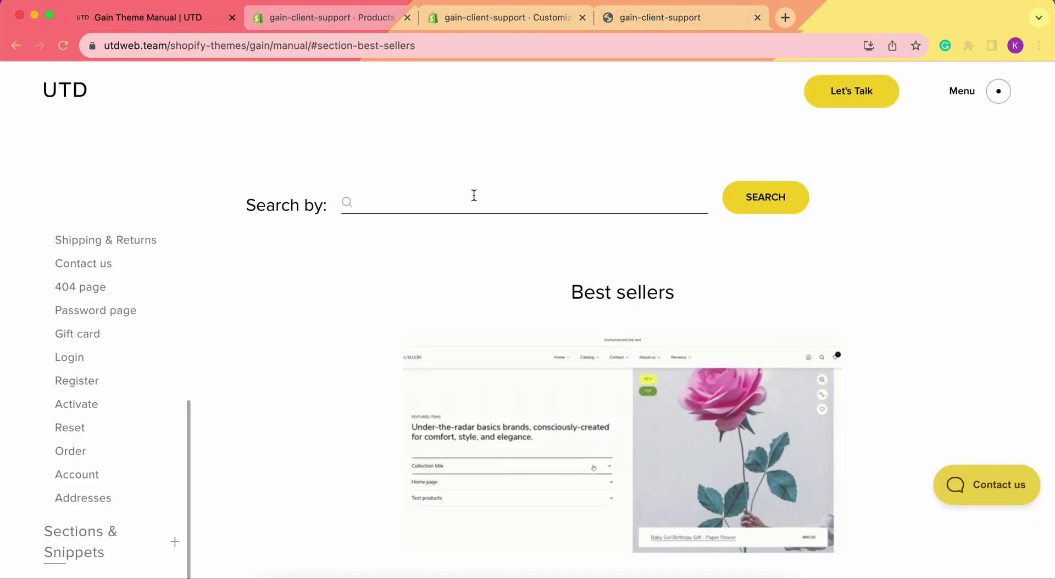
scroll(475, 200, down, 15)
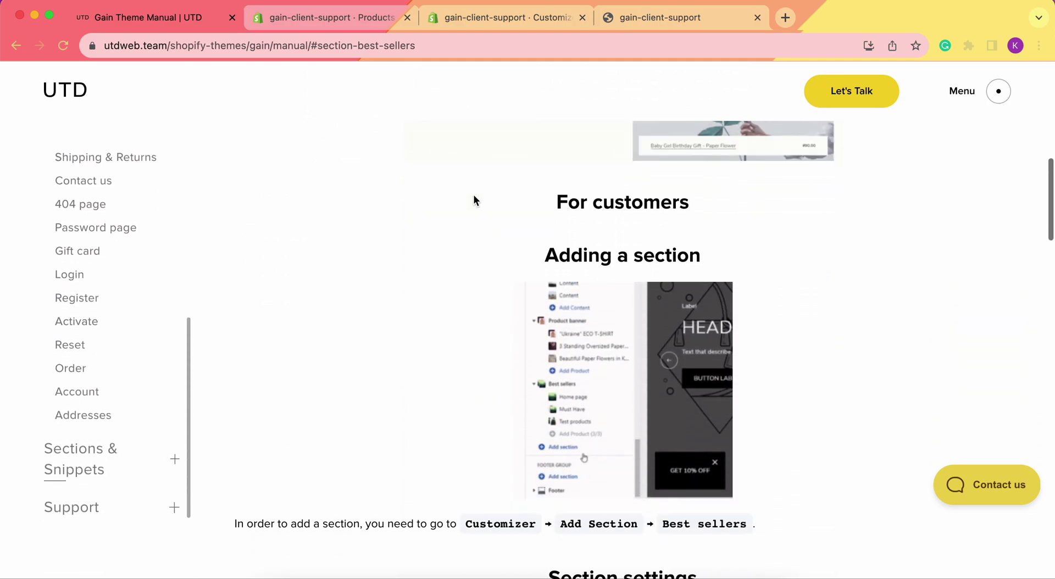
scroll(474, 198, down, 4)
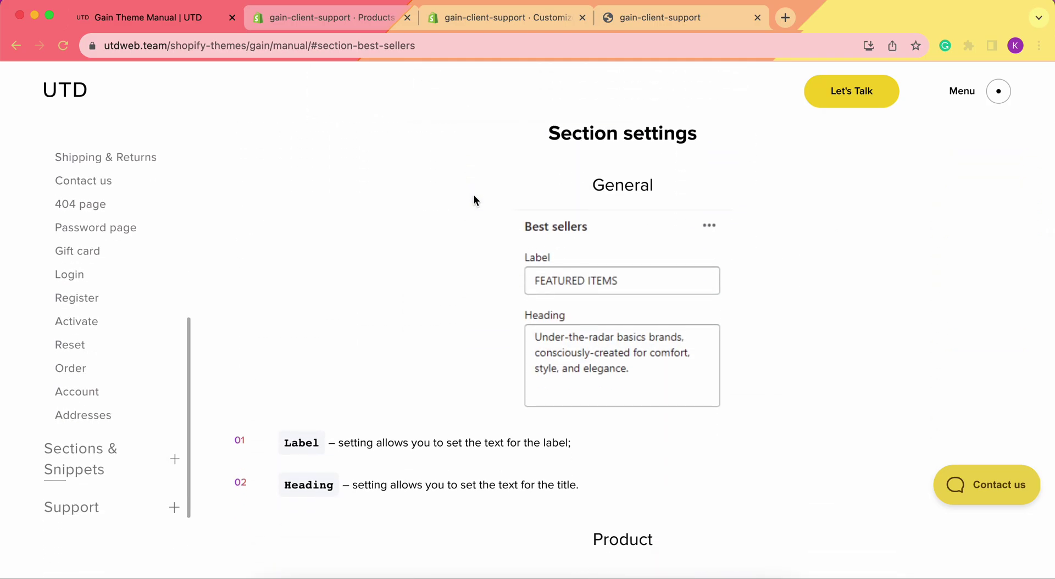